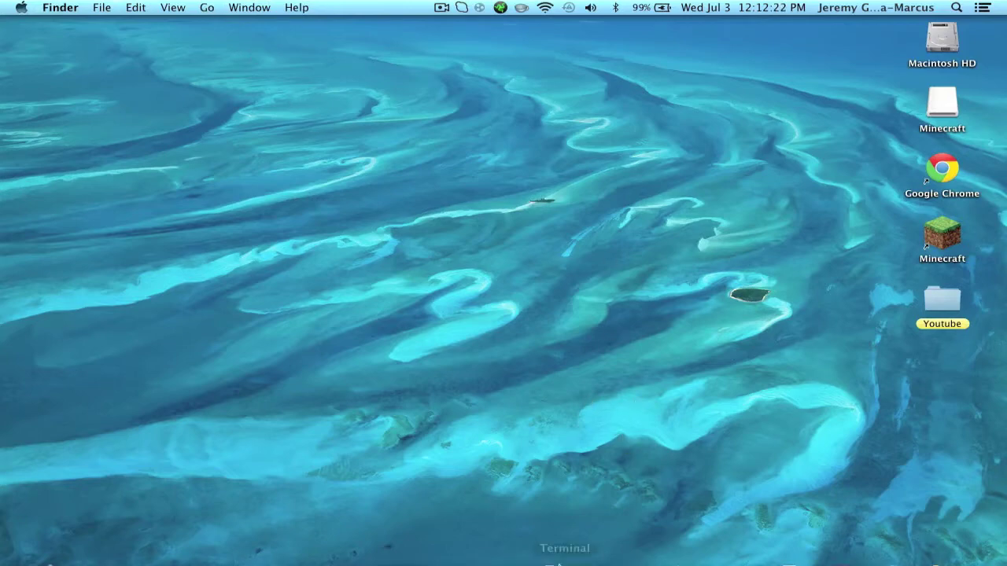
Download Default Resource Pack.zip from MediaFire and dismiss the iLivid download-manager popup.
click(101, 557)
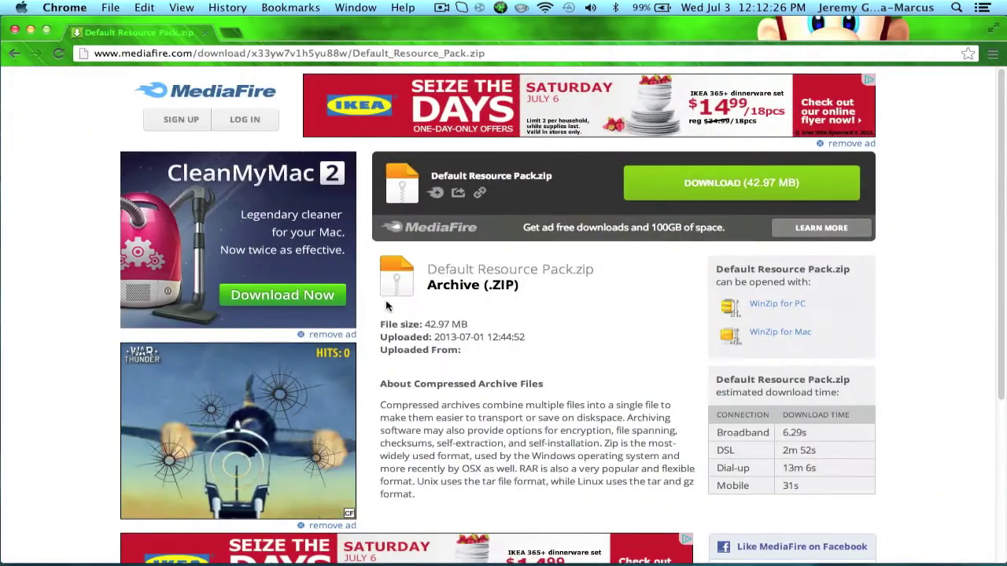
click(502, 52)
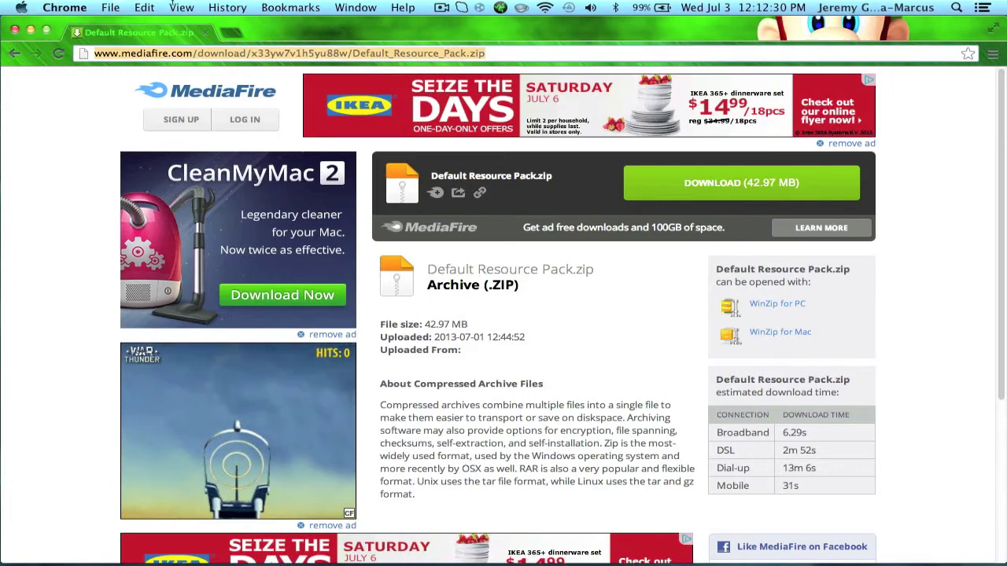
click(714, 182)
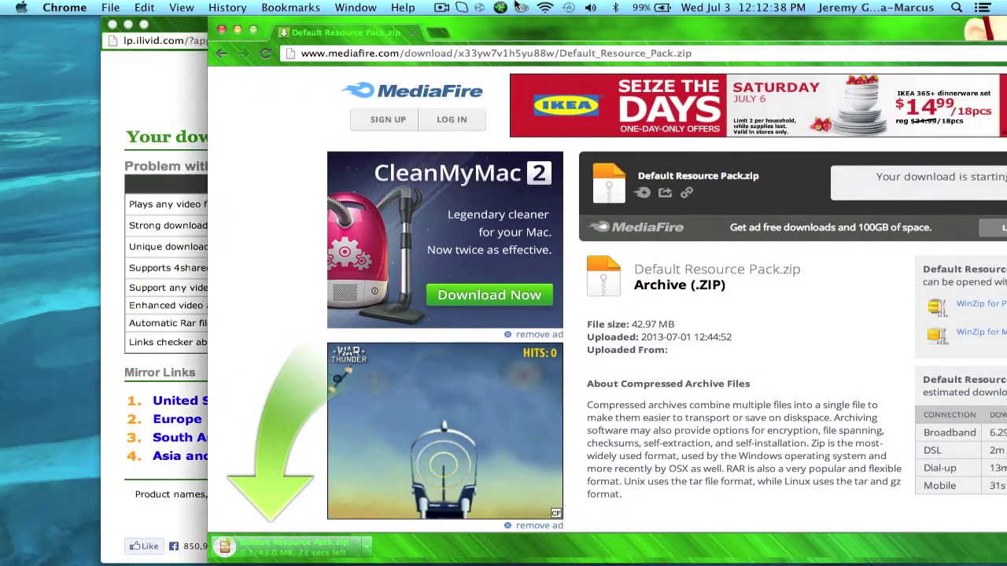
click(146, 26)
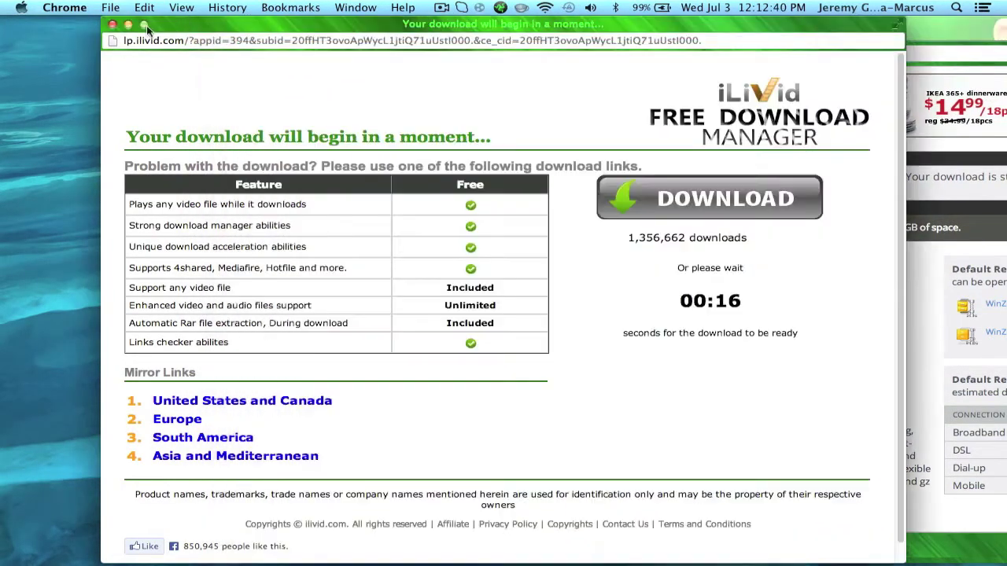
click(111, 25)
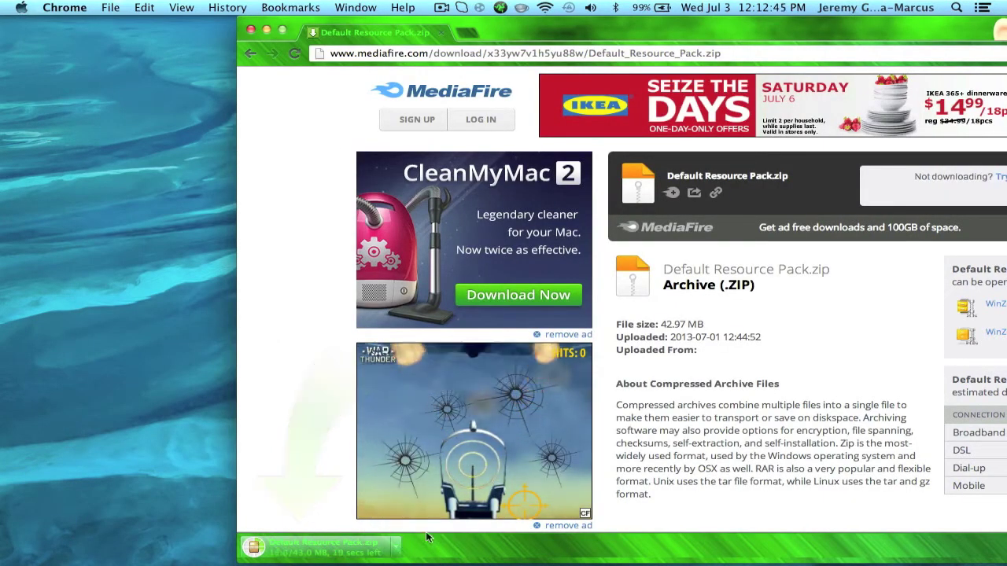
Put the finished zip from Chrome's download shelf onto the desktop and close Chrome.
mouse_move(467, 563)
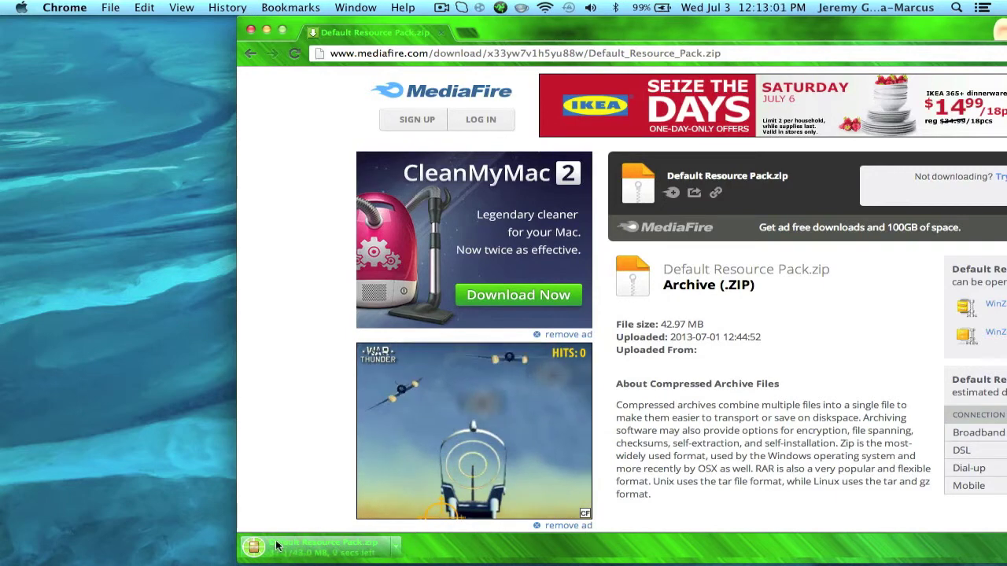
drag(270, 547, 94, 299)
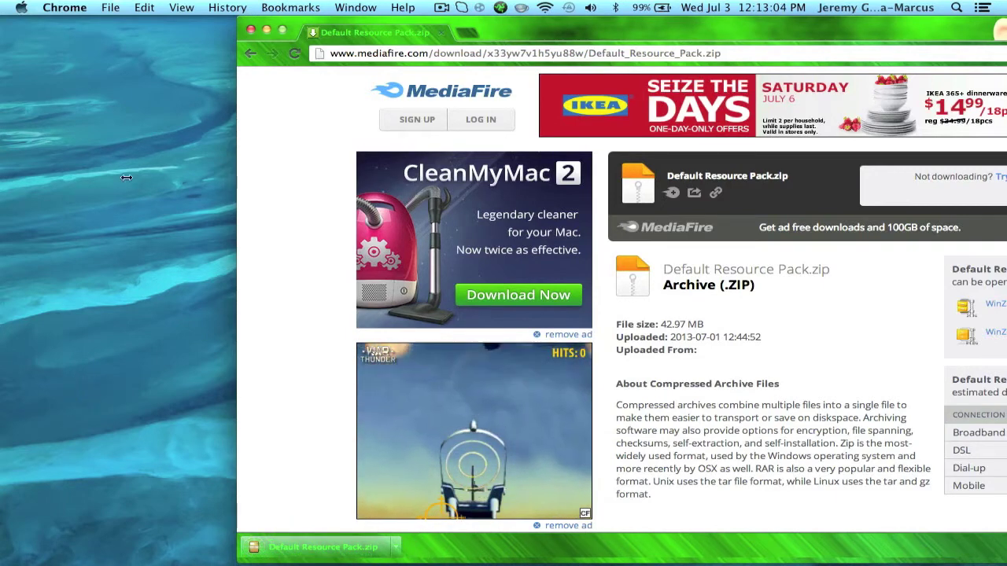
click(251, 29)
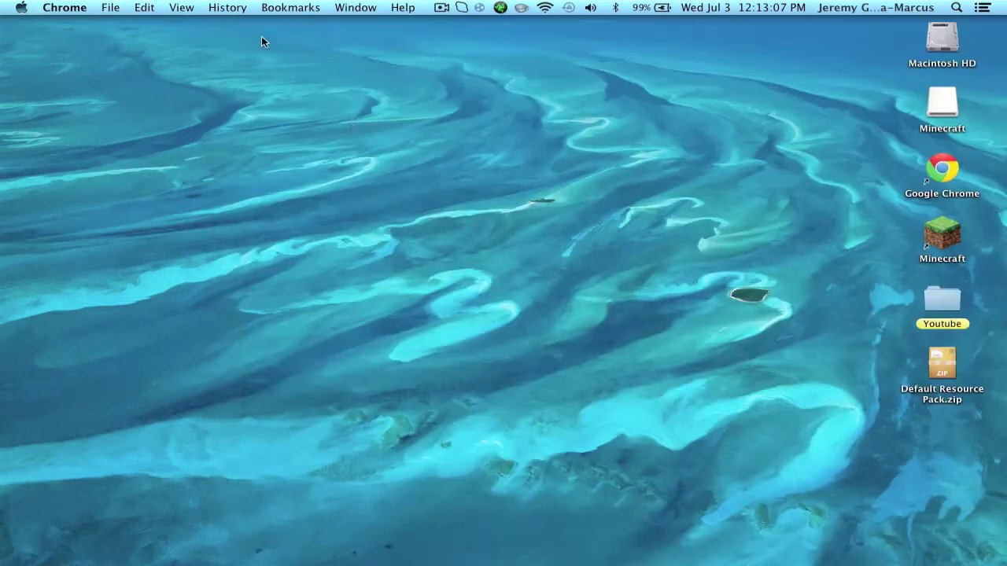
Extract Default Resource Pack.zip and browse its folder's assets and pack.mcmeta contents.
click(355, 128)
double_click(947, 366)
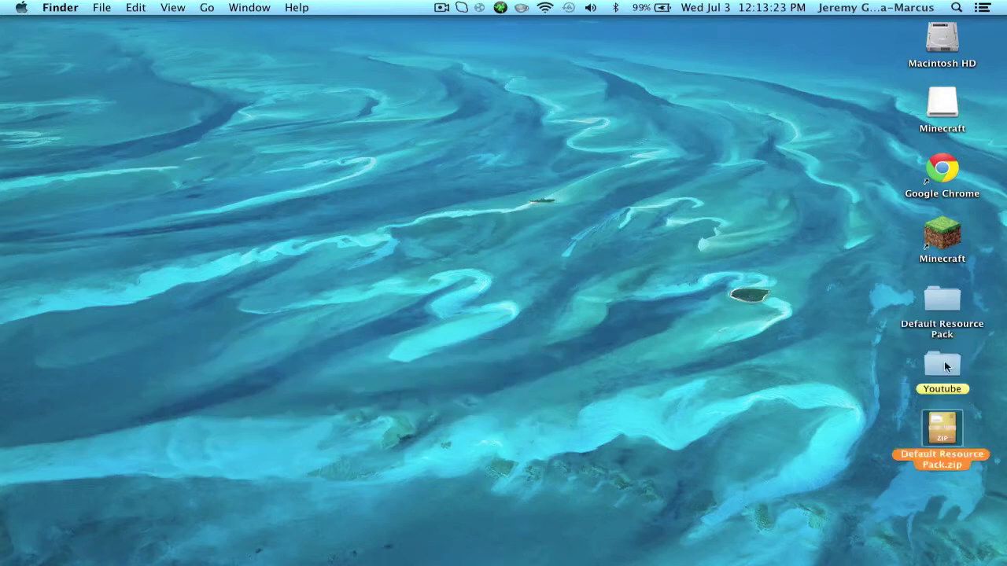
double_click(943, 303)
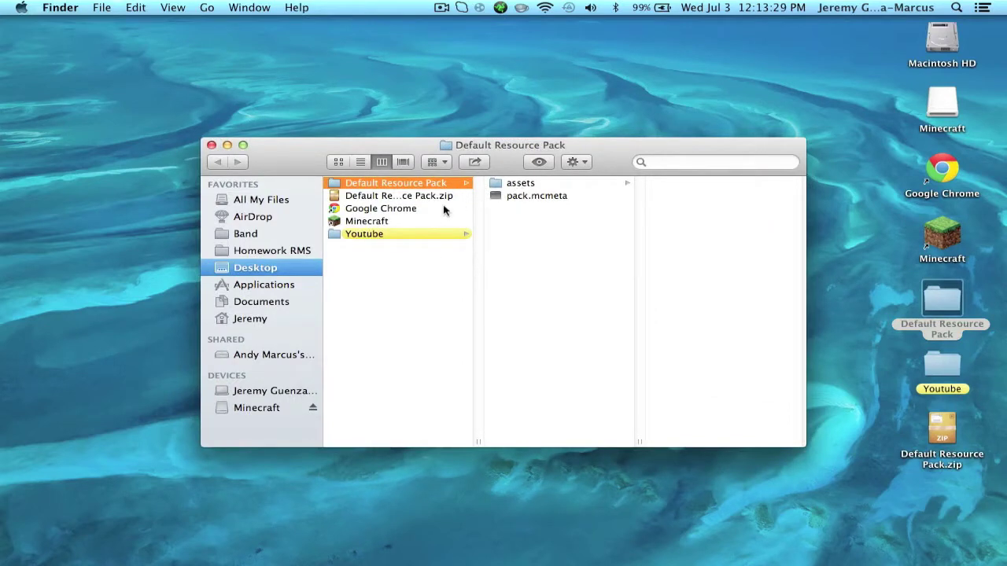
click(521, 196)
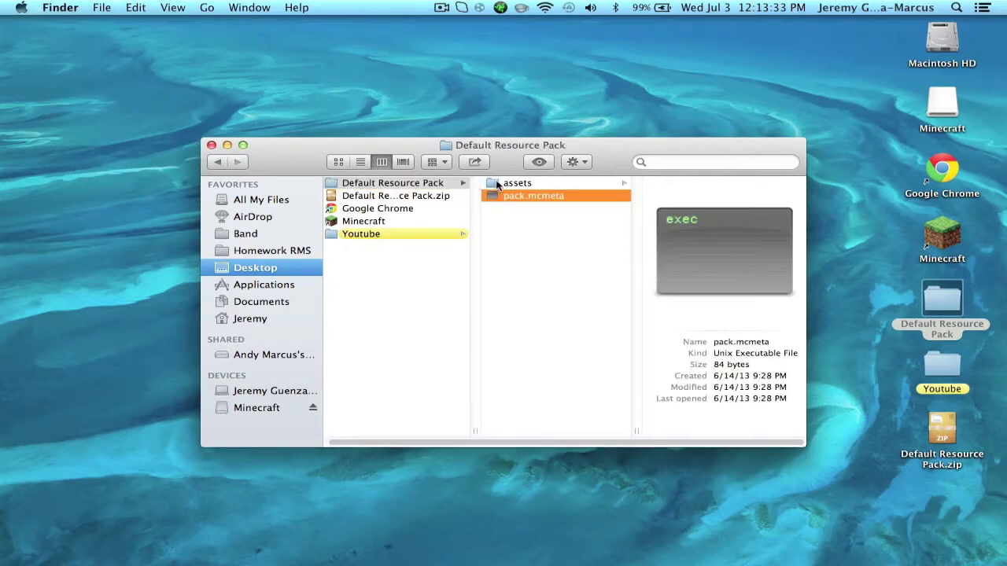
click(497, 183)
drag(398, 151, 458, 143)
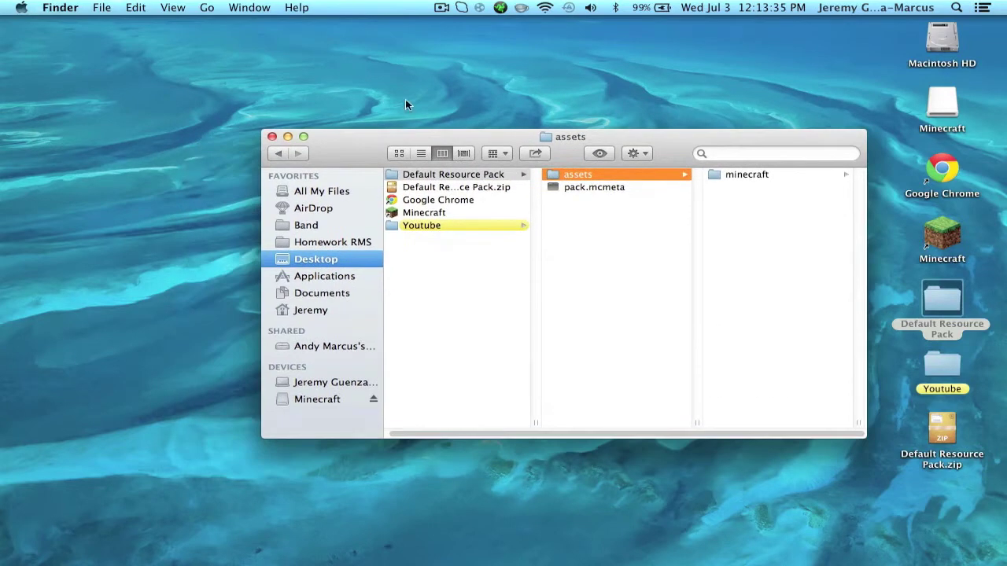
click(197, 30)
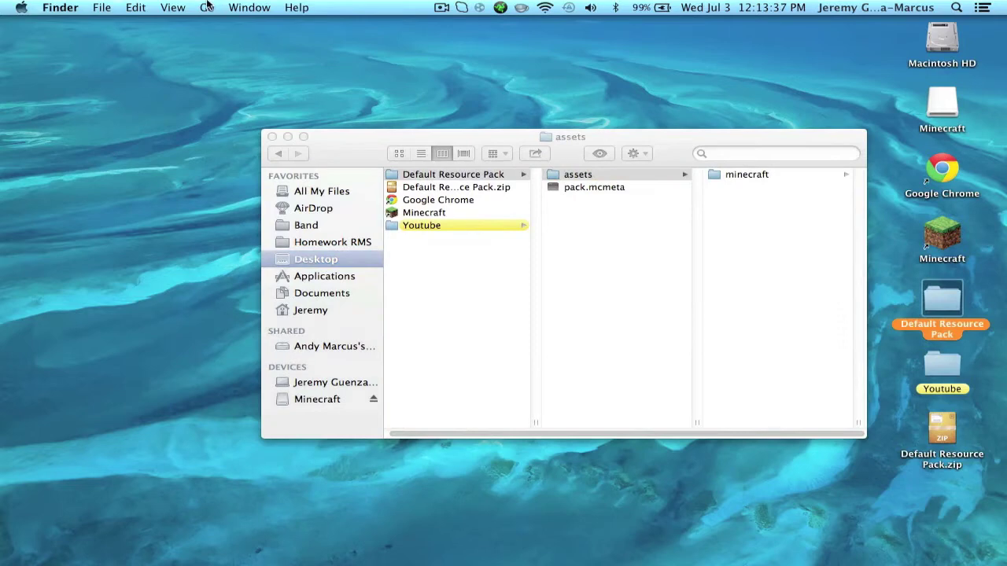
click(207, 7)
Reveal the hidden Library via Option and open Application Support › minecraft › resourcepacks.
mouse_move(249, 8)
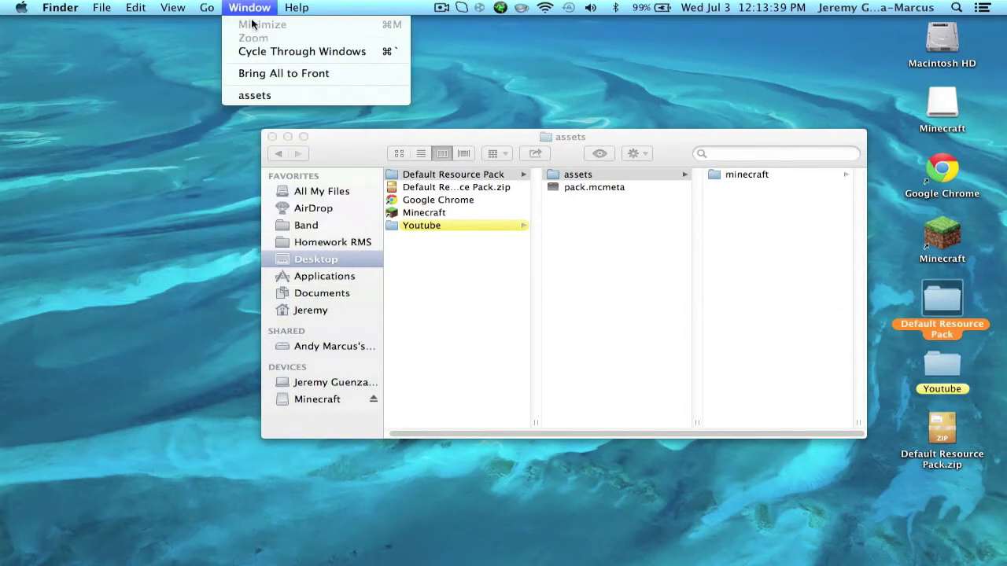
mouse_move(206, 5)
key(alt)
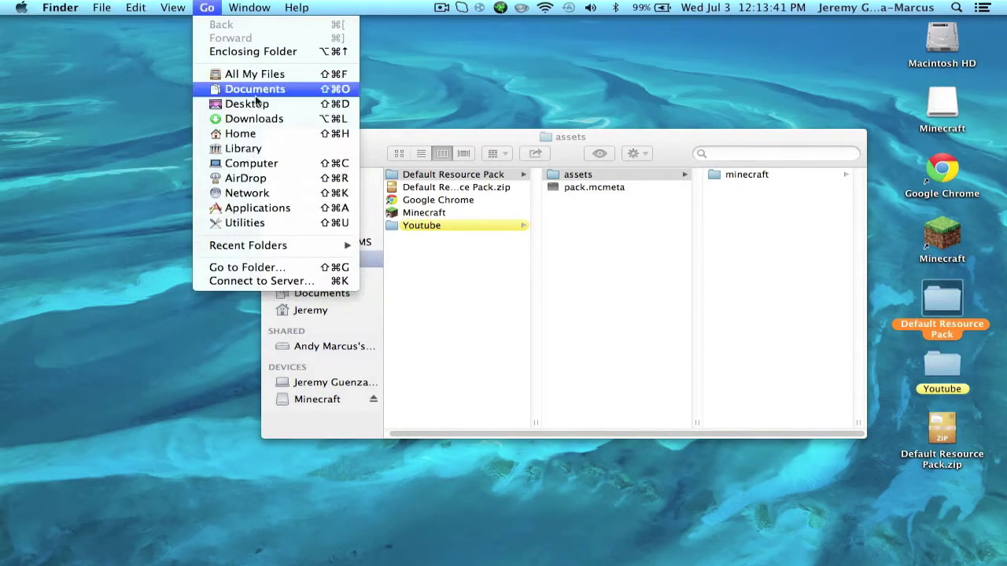
click(244, 150)
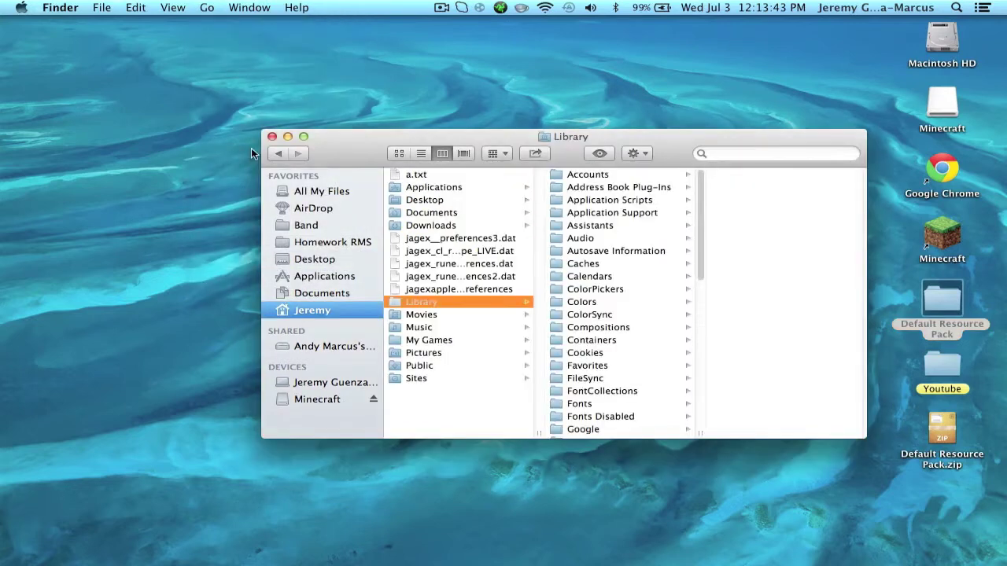
click(602, 214)
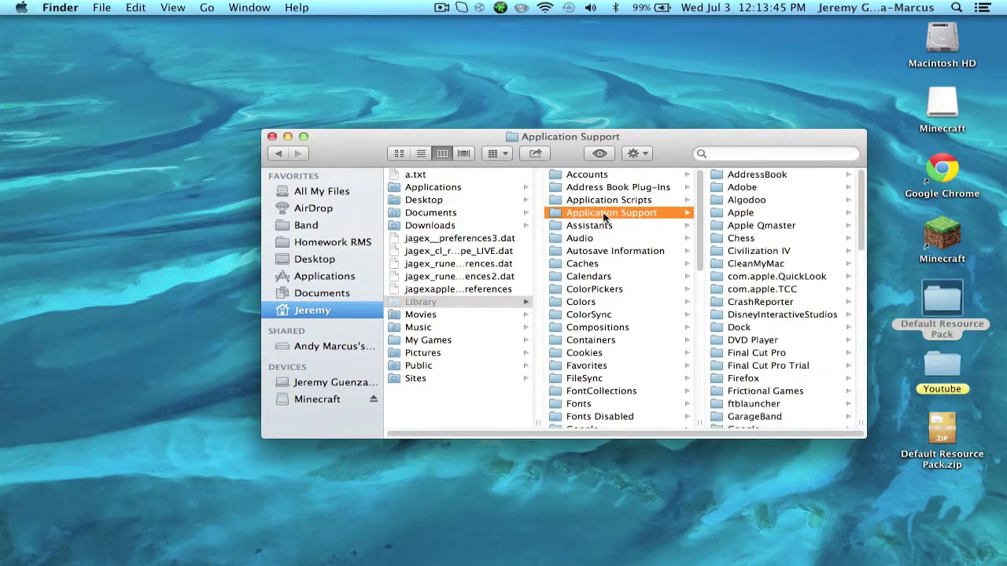
scroll(775, 268, down, 10)
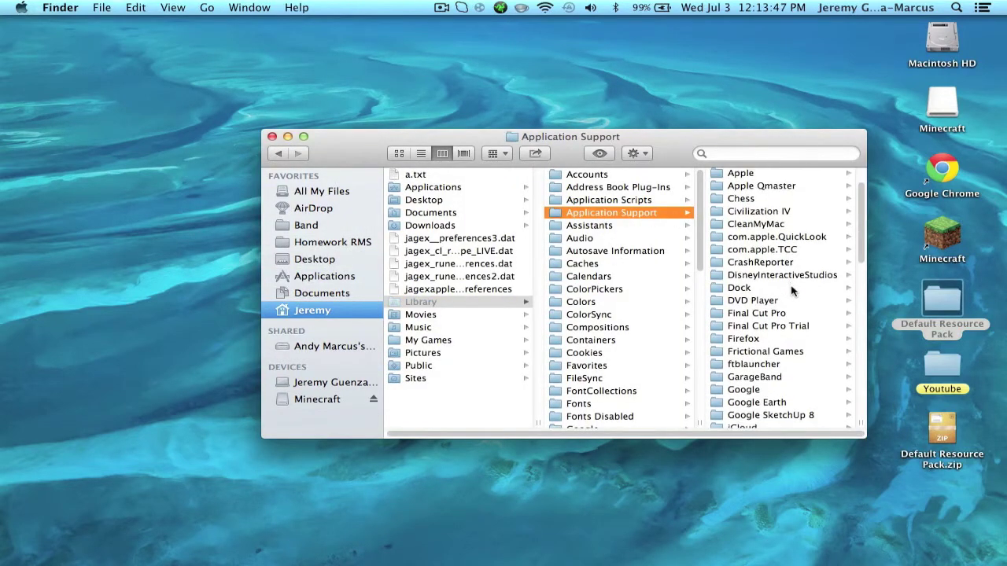
scroll(804, 311, down, 5)
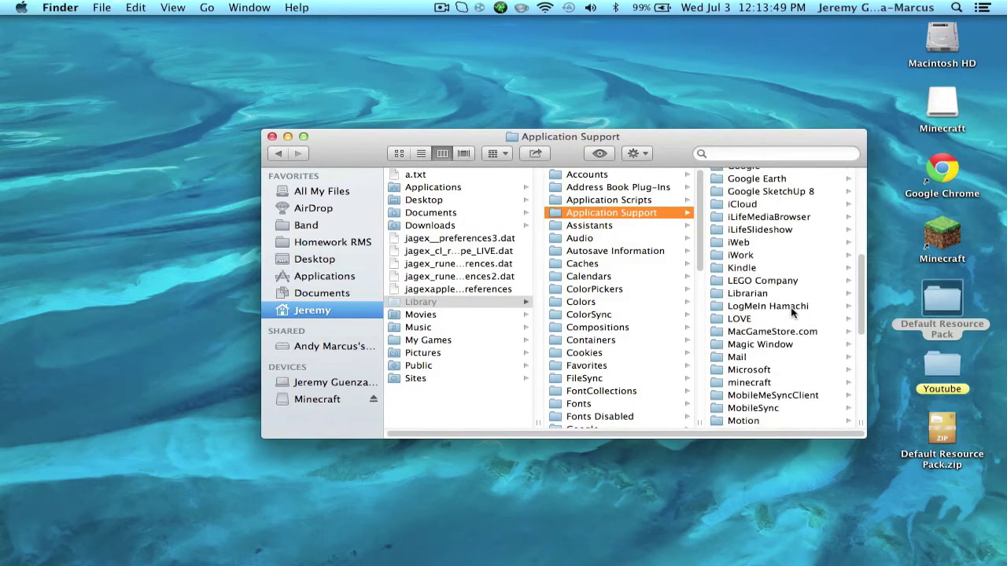
click(754, 358)
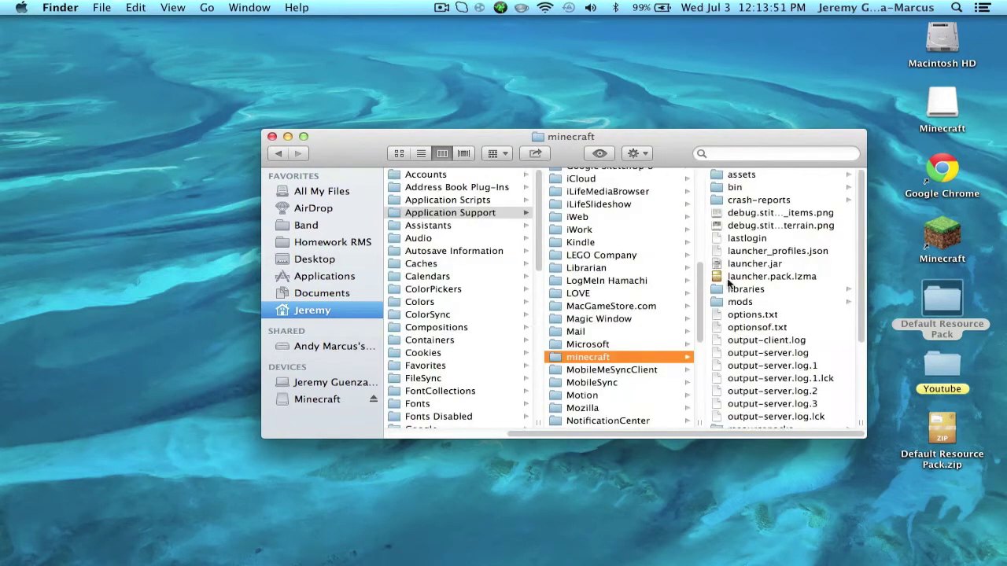
scroll(747, 292, down, 5)
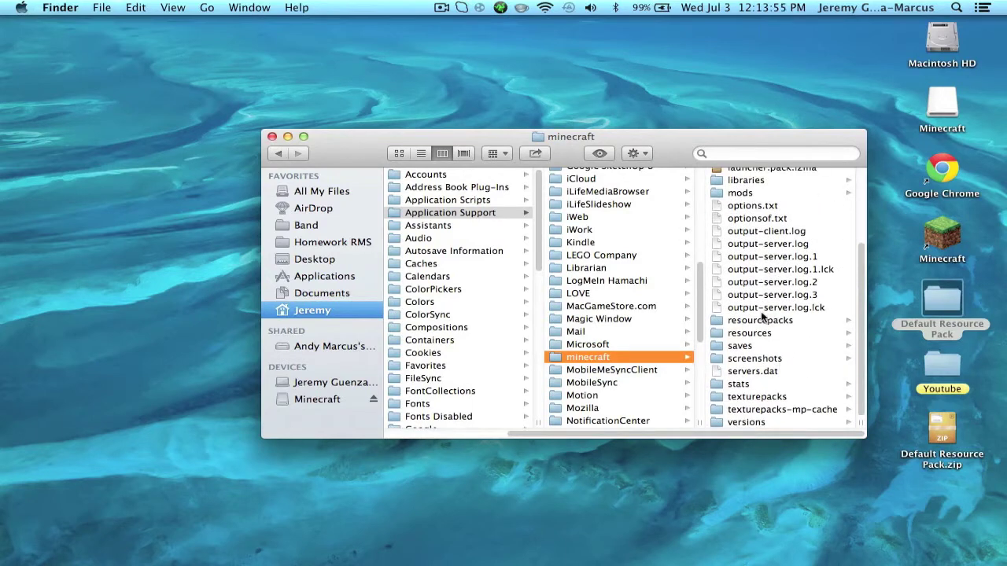
click(760, 320)
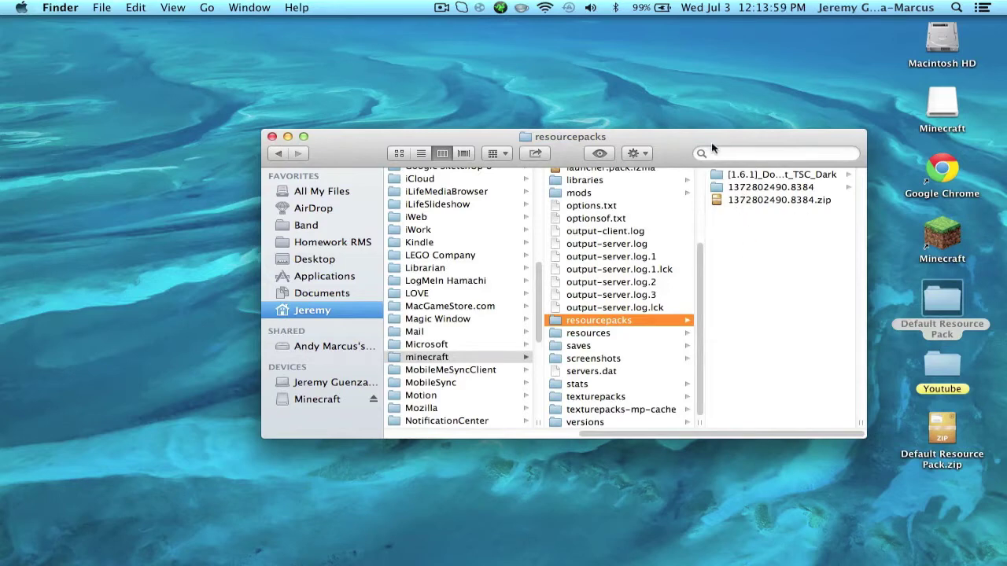
drag(703, 137, 506, 22)
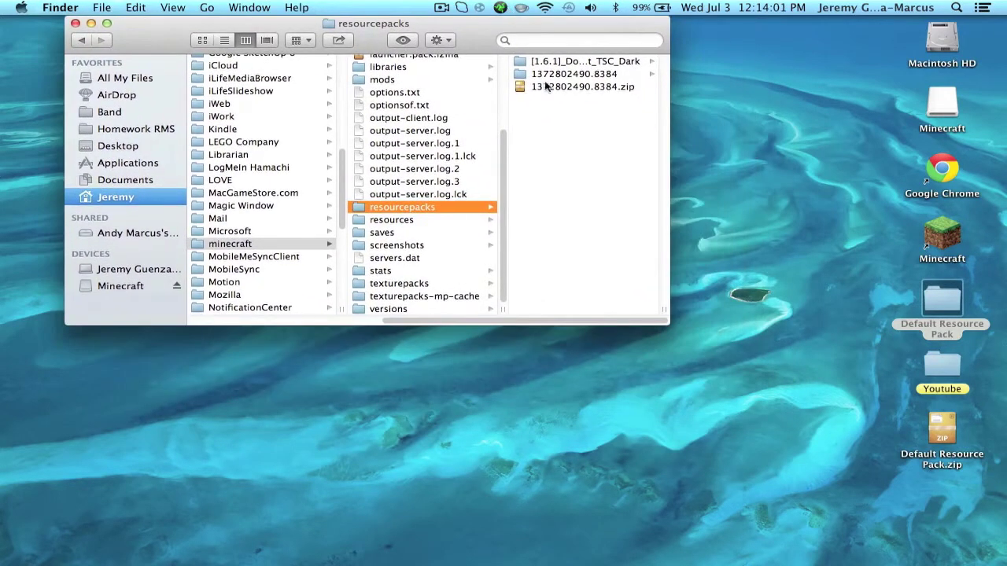
Create a new folder named 'Muffin Apocolypse' inside resourcepacks.
right_click(574, 162)
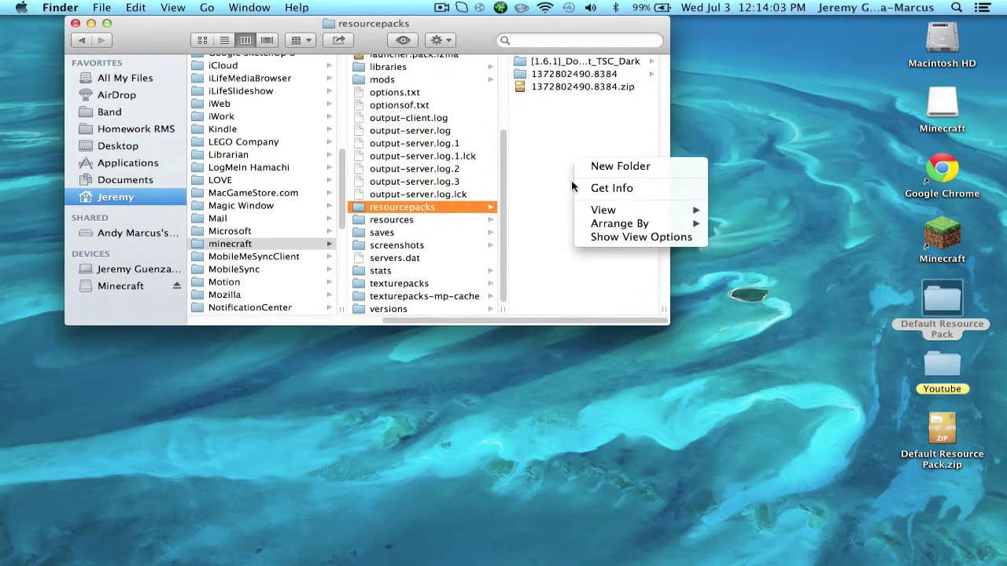
click(601, 166)
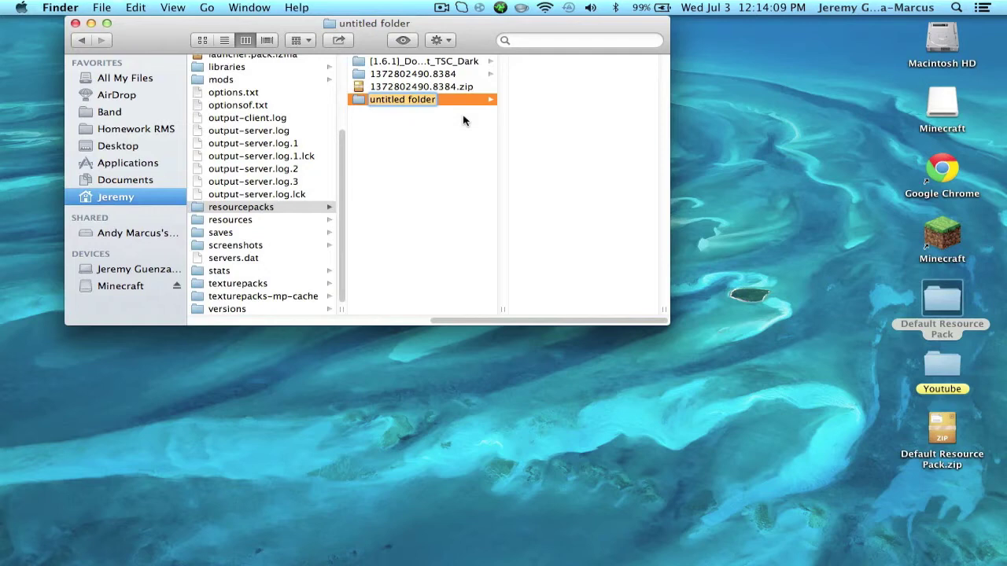
text(Mu)
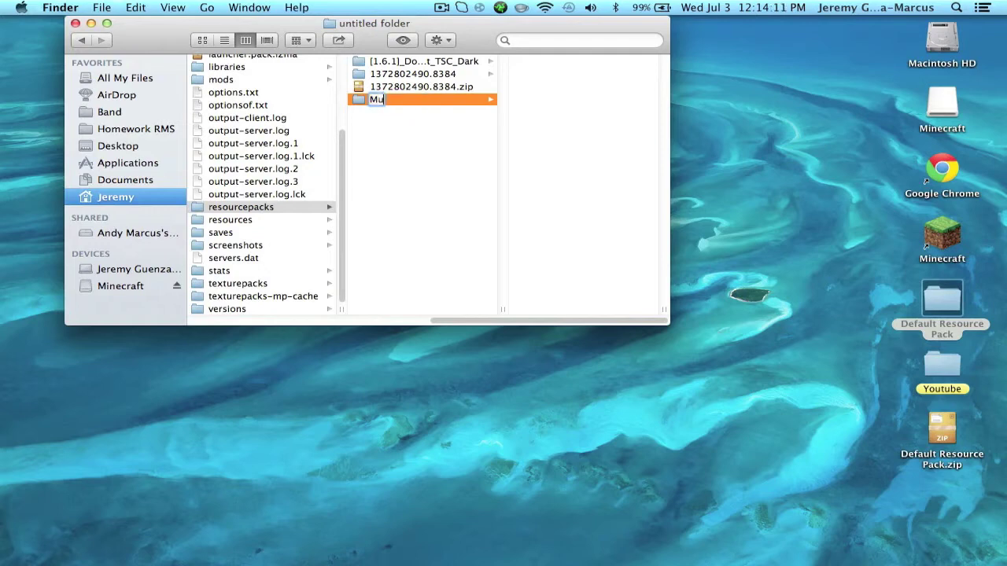
text(ffin Apocolypse)
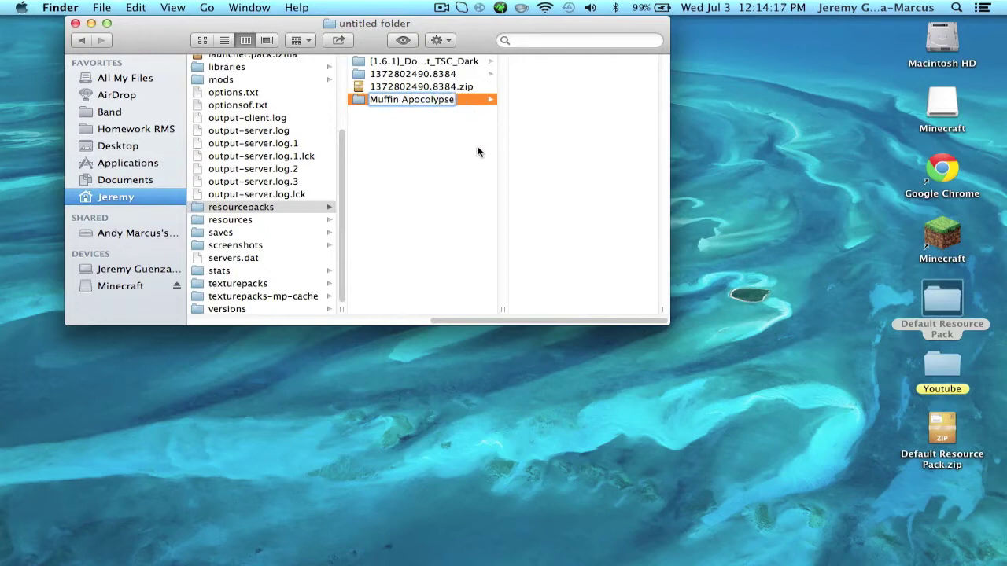
click(449, 149)
click(418, 100)
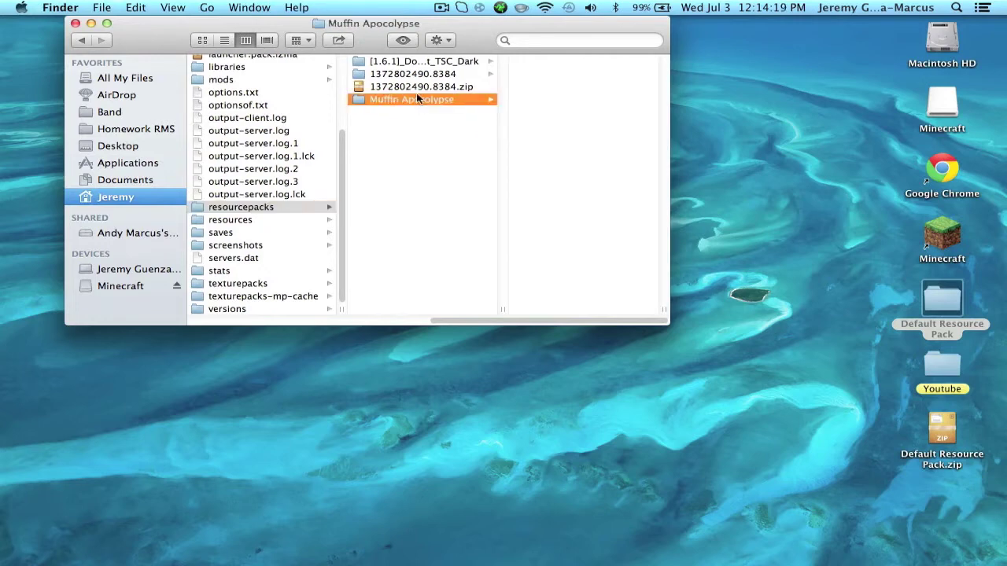
drag(489, 29, 415, 30)
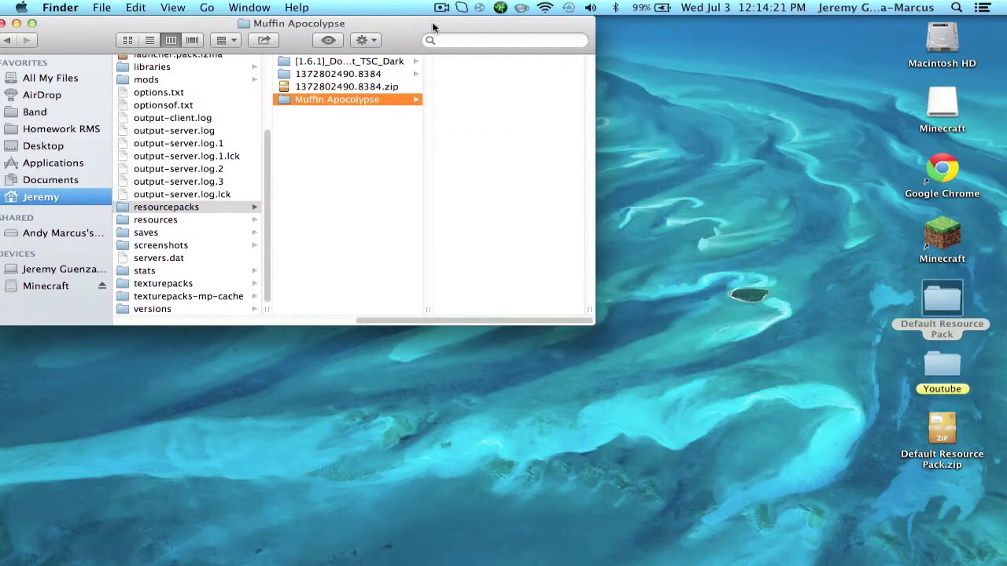
Copy pack.mcmeta from the Default Resource Pack into the Muffin Apocolypse folder.
right_click(514, 110)
click(502, 96)
double_click(945, 299)
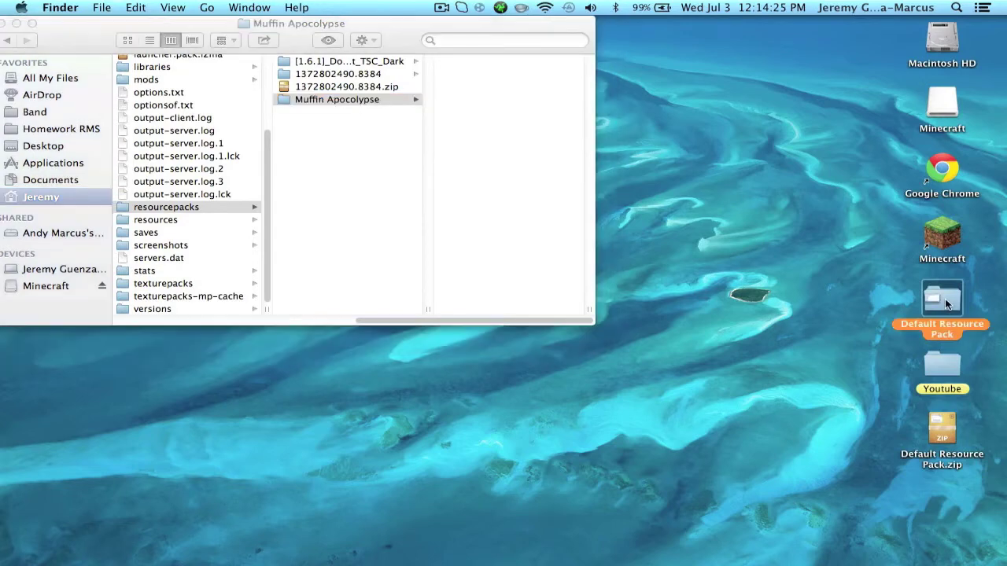
drag(594, 147, 770, 129)
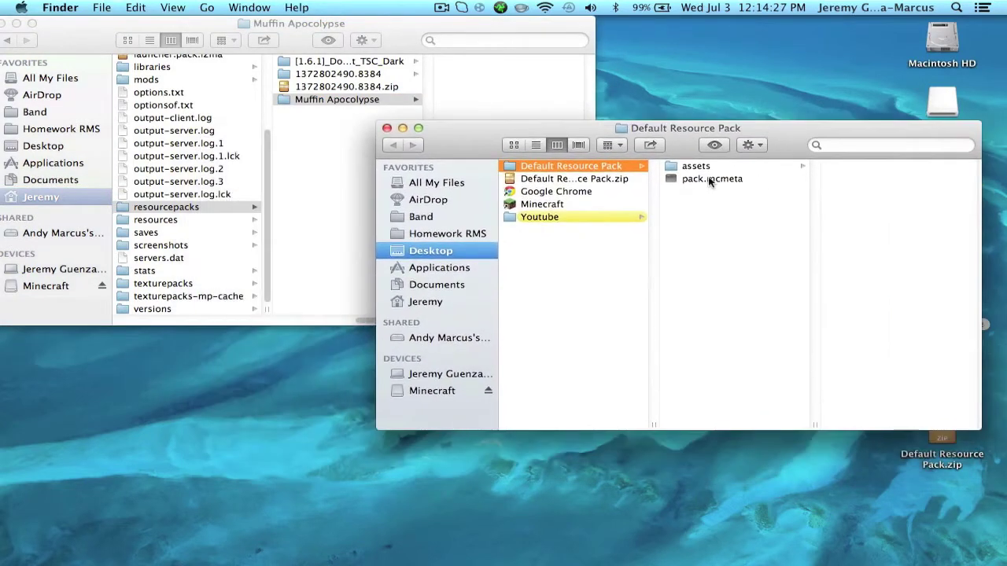
click(779, 181)
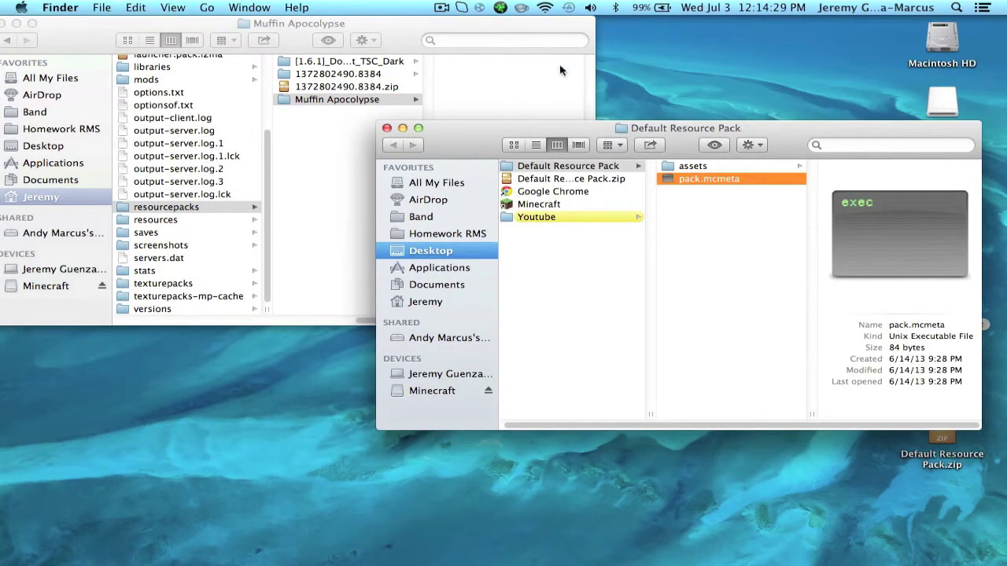
click(513, 85)
key(super+v)
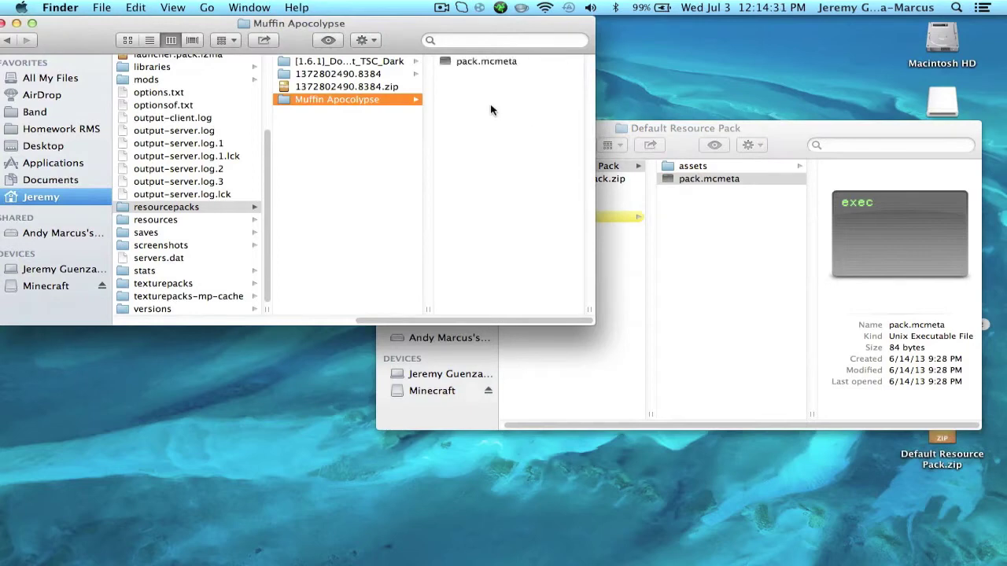
Create an assets folder in Muffin Apocolypse, mirroring the default pack's assets folder.
right_click(498, 110)
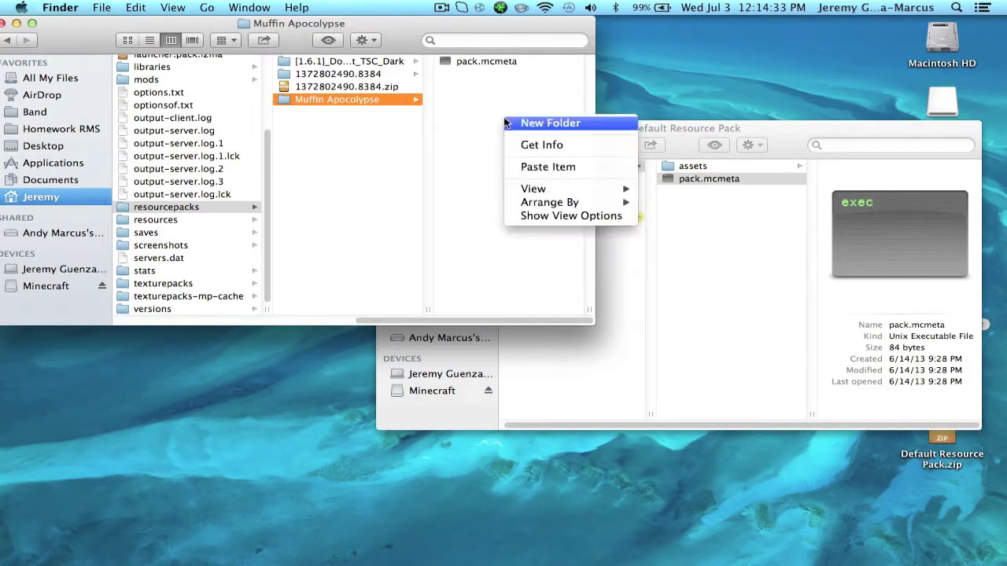
click(497, 109)
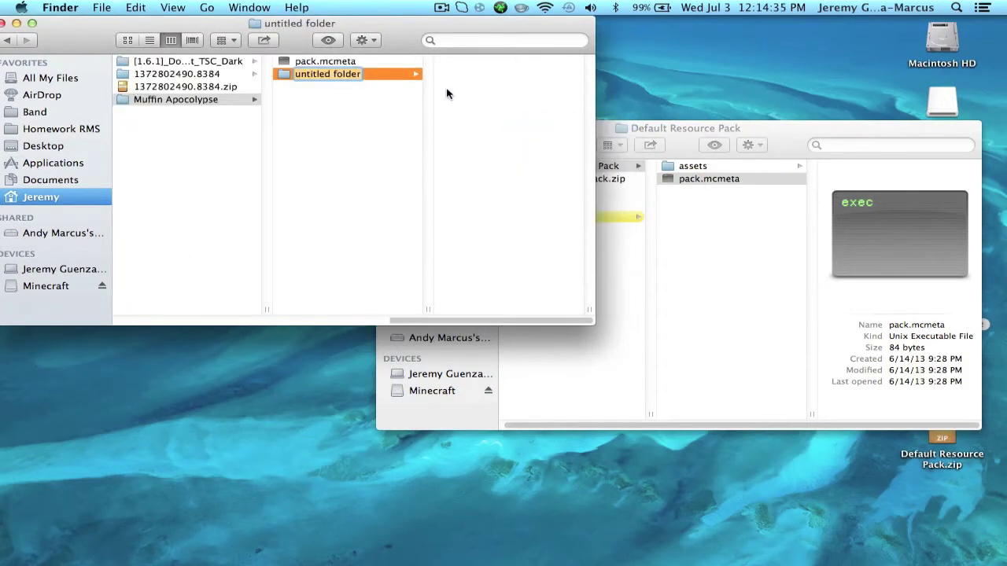
text(Assets)
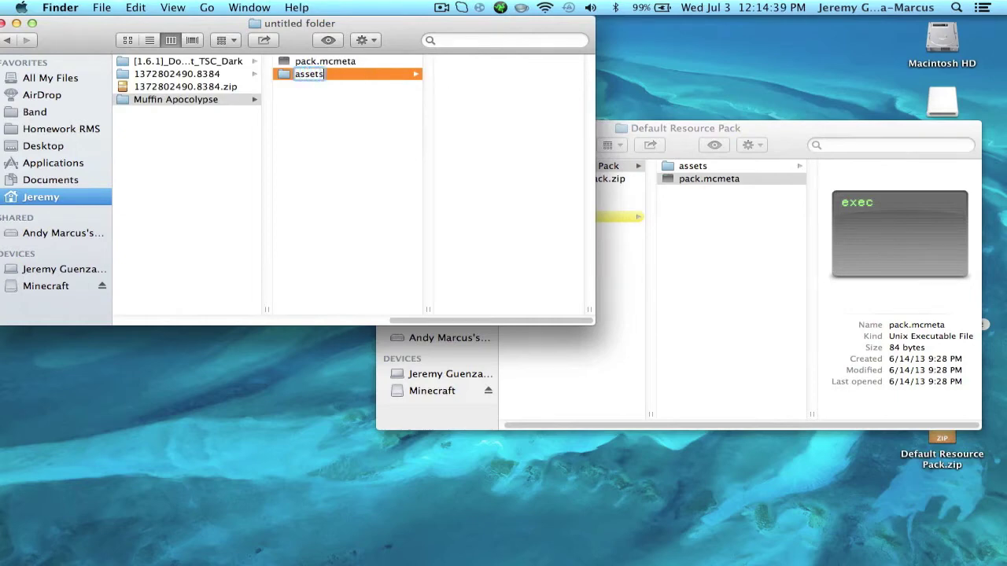
click(346, 142)
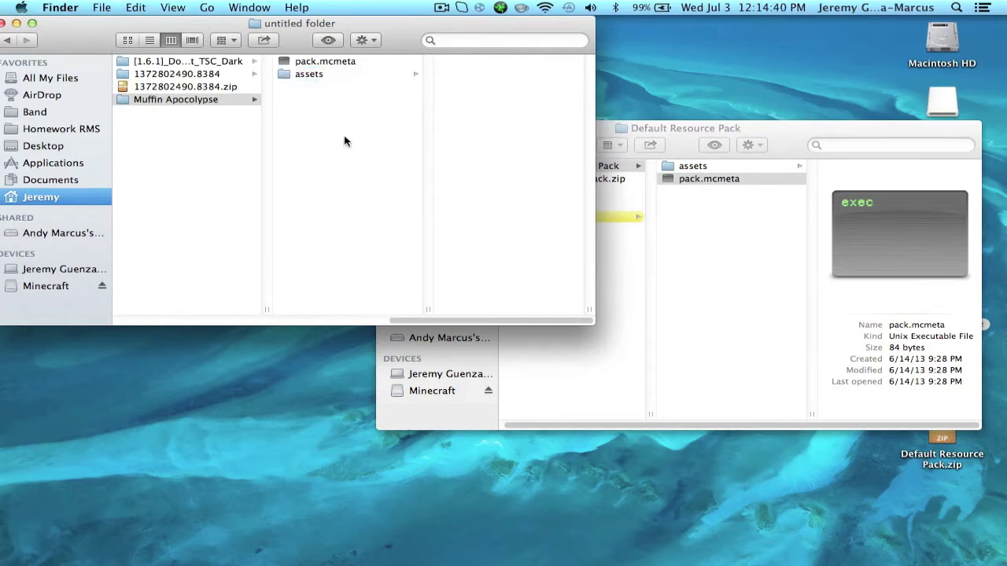
click(684, 174)
click(684, 168)
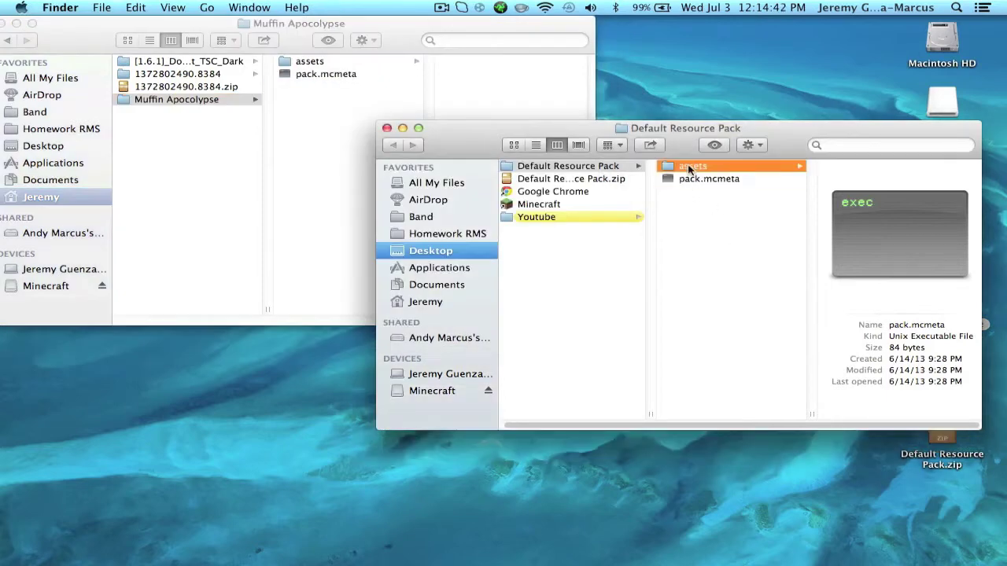
click(328, 123)
click(331, 64)
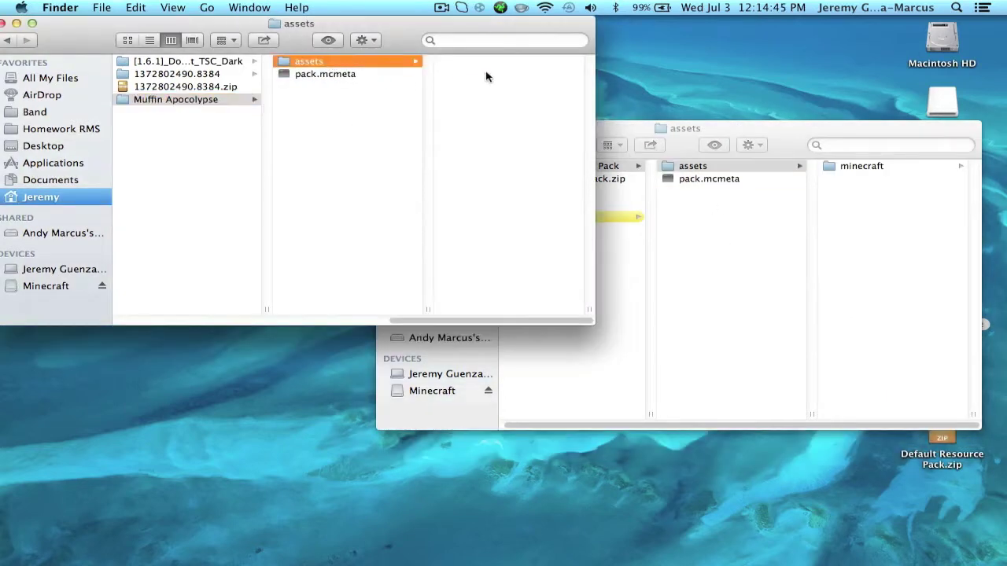
Create a minecraft folder inside the new assets folder.
right_click(486, 77)
click(498, 80)
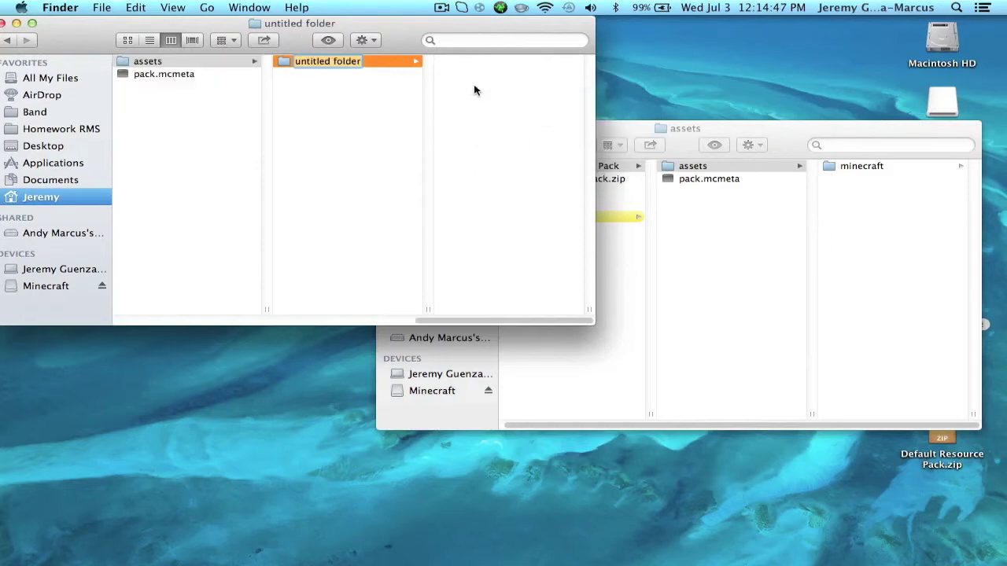
text(minecraft)
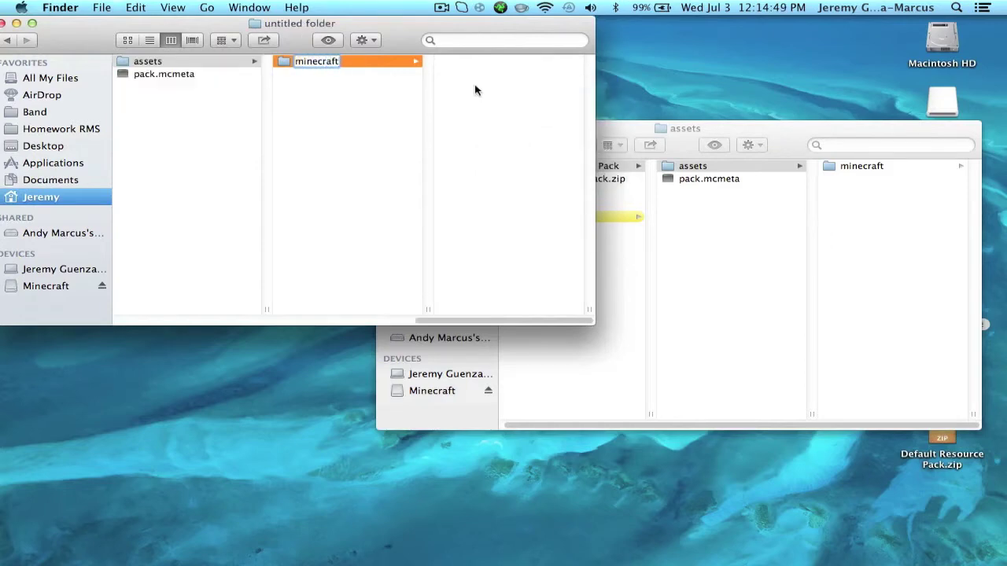
click(354, 107)
click(861, 167)
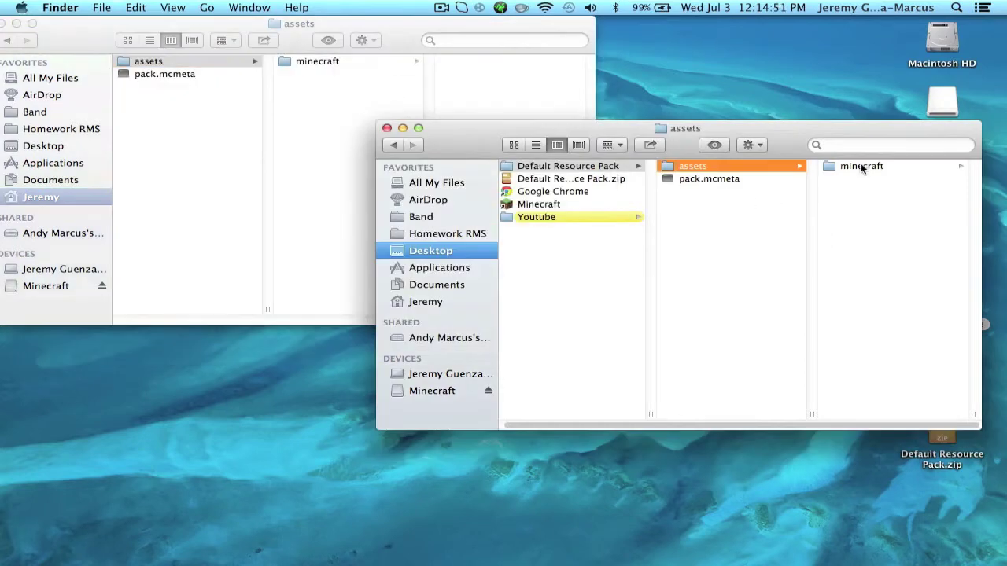
click(861, 167)
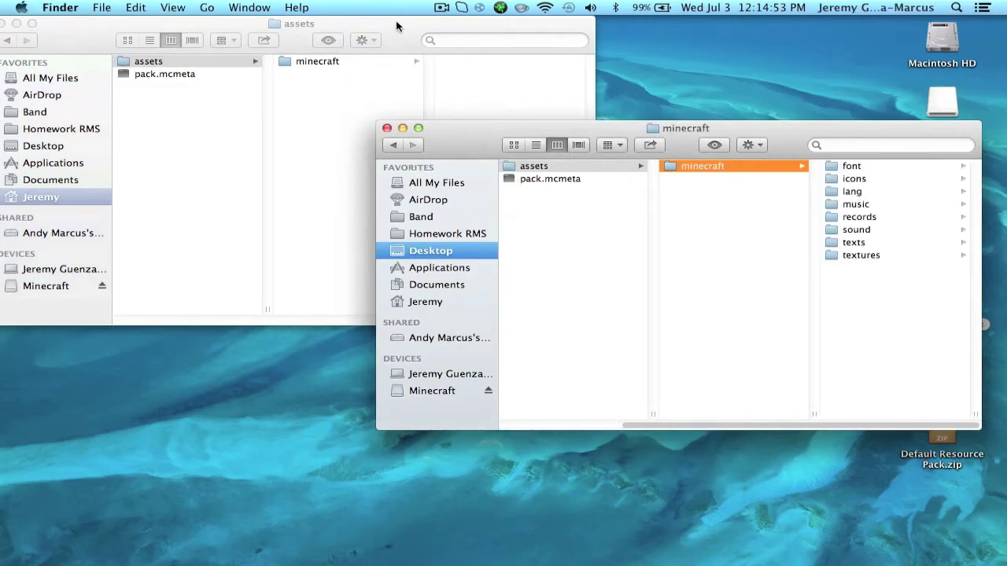
drag(407, 30, 376, 24)
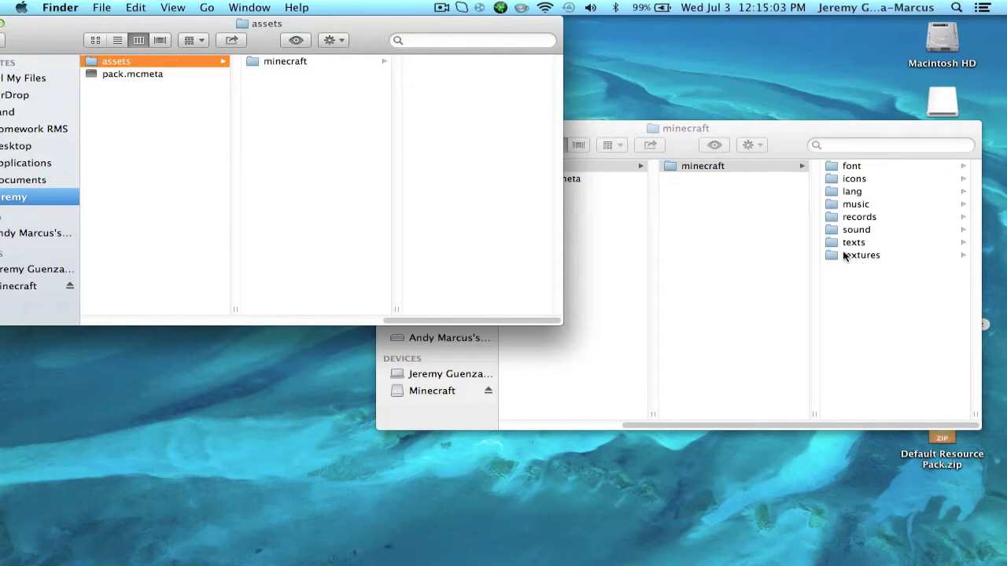
Undo an accidentally created untitled folder in the pack.
right_click(446, 93)
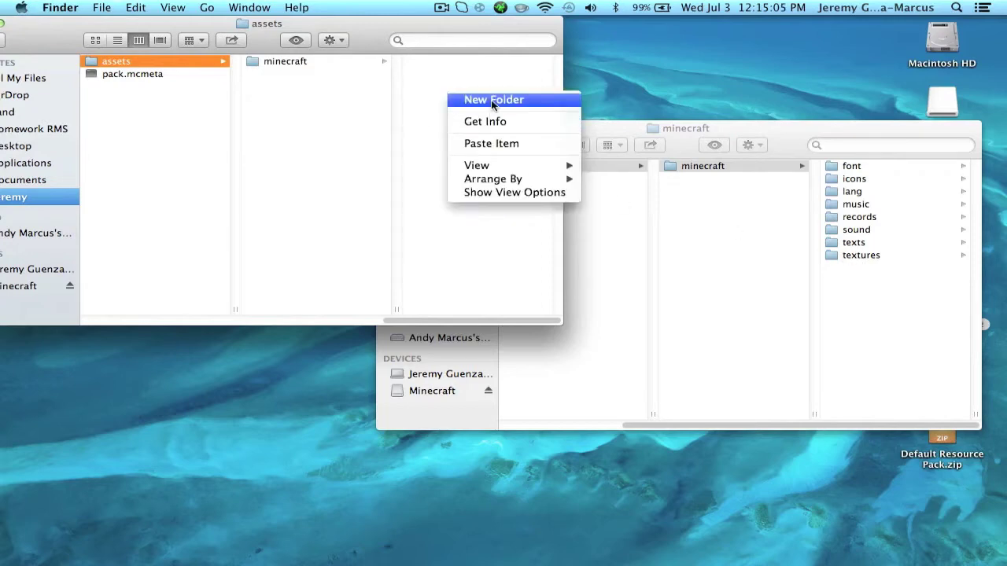
click(472, 99)
click(337, 117)
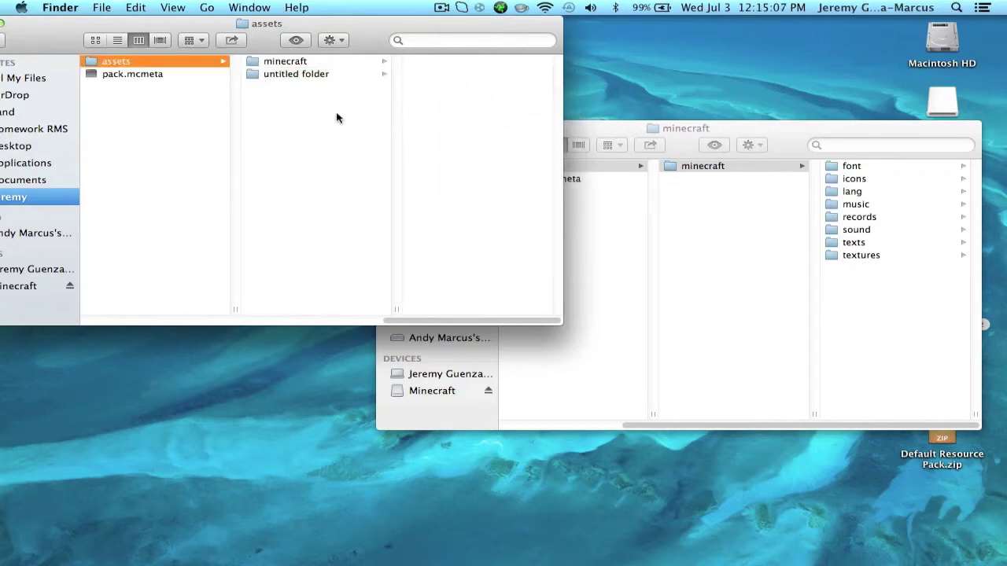
key(super+z)
Create a textures folder inside minecraft, and open the default pack's textures › blocks.
click(348, 61)
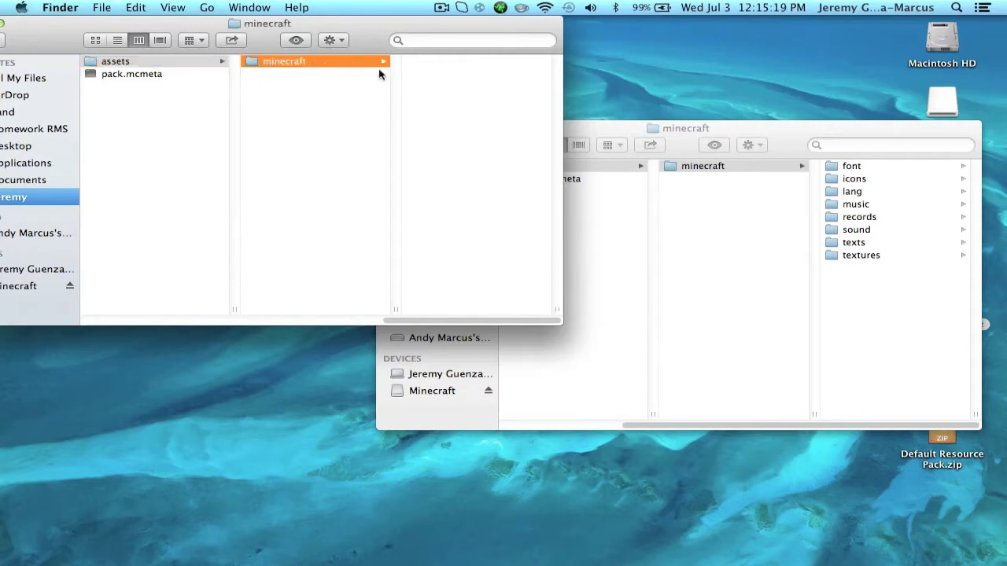
right_click(441, 91)
click(471, 91)
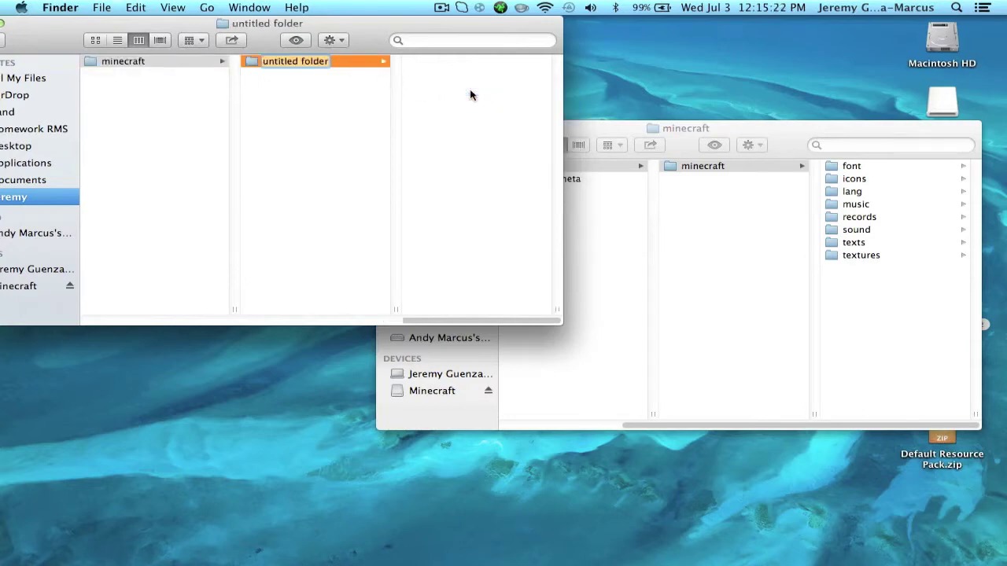
text(te)
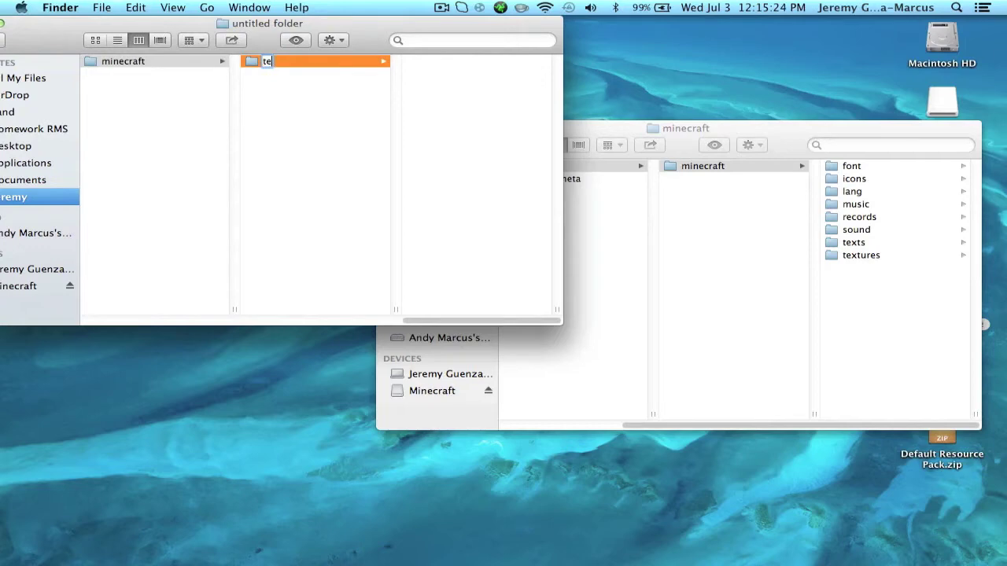
text(xtures)
click(336, 117)
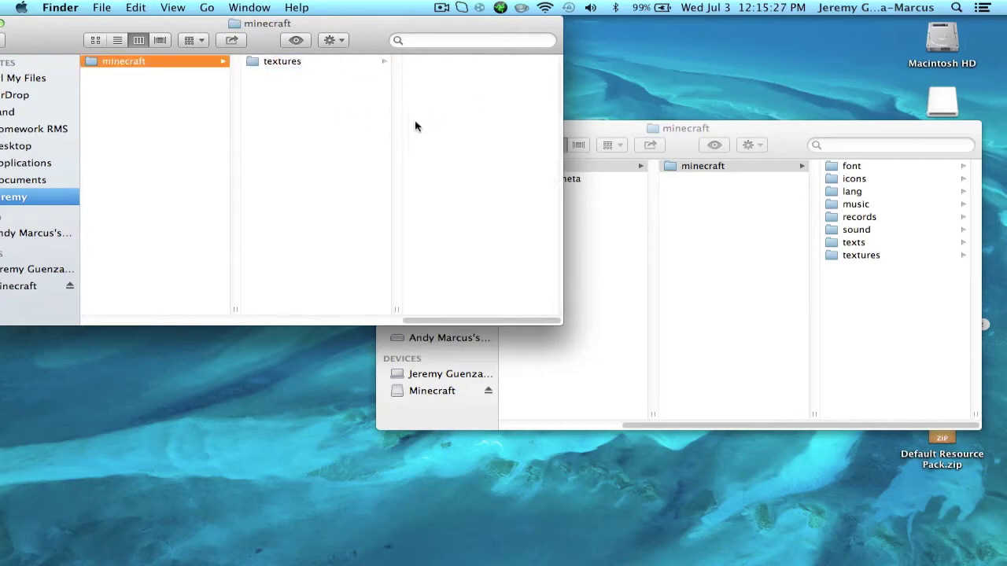
click(866, 255)
click(865, 255)
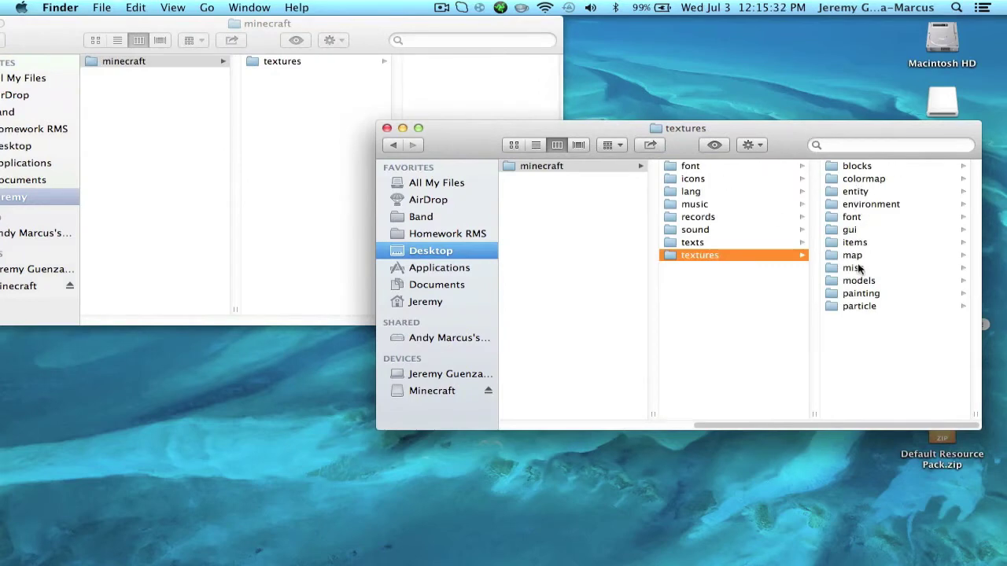
click(862, 294)
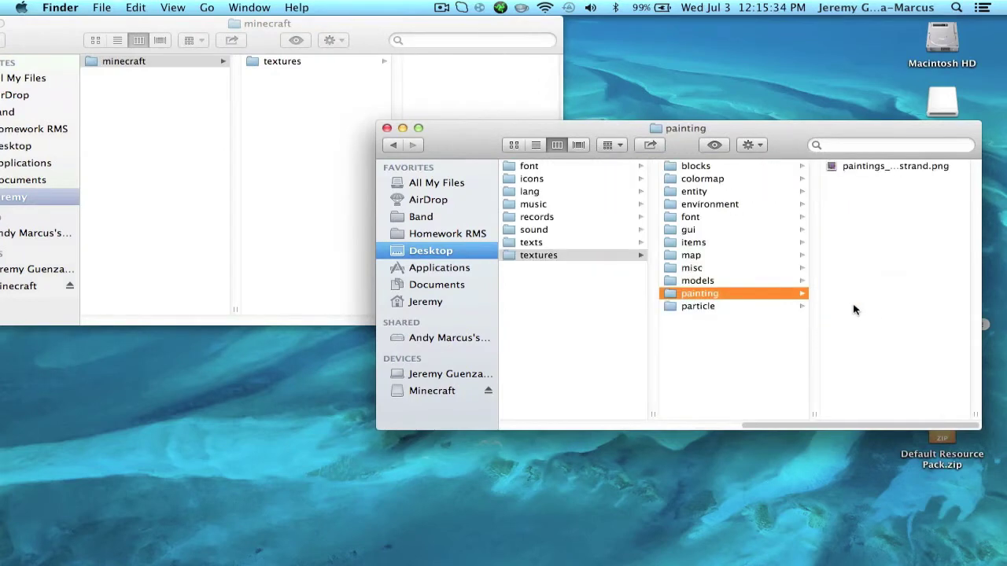
click(698, 166)
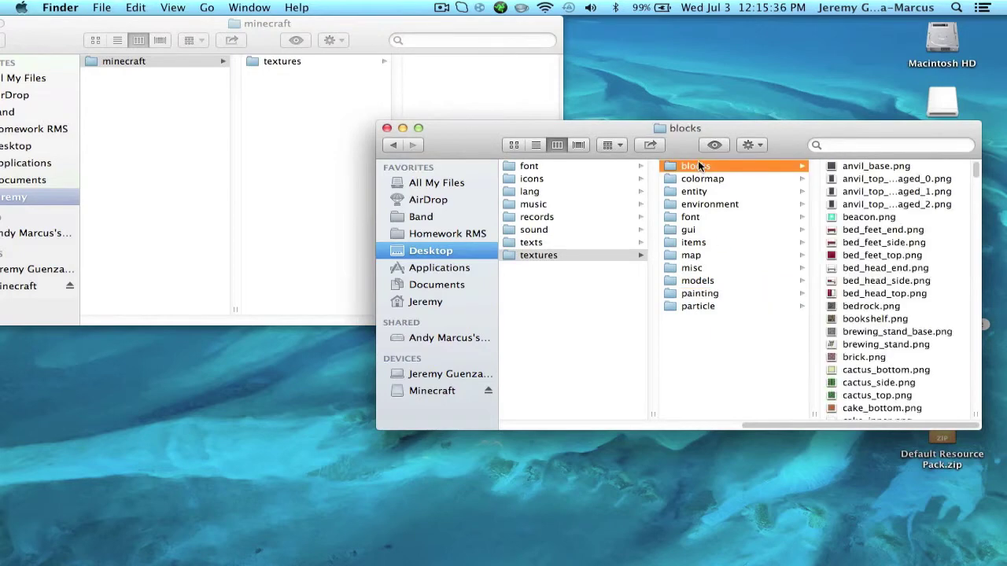
Create a blocks folder inside the new textures folder.
click(465, 87)
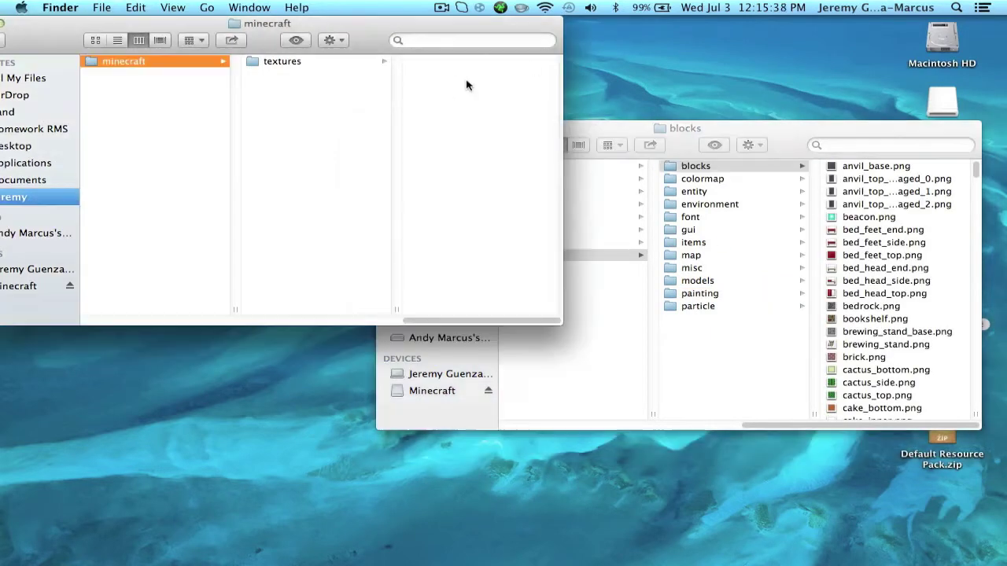
right_click(466, 94)
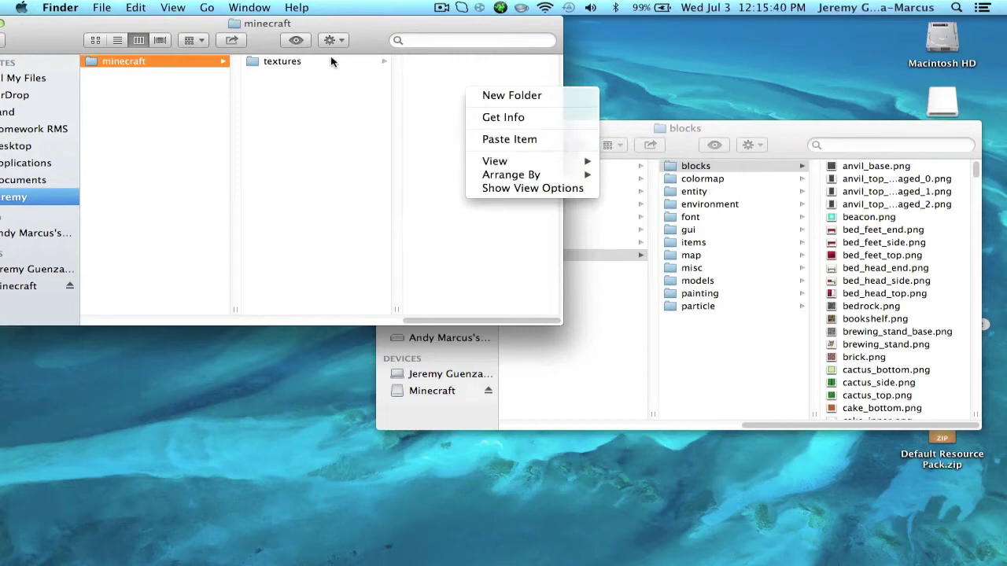
click(365, 63)
right_click(455, 96)
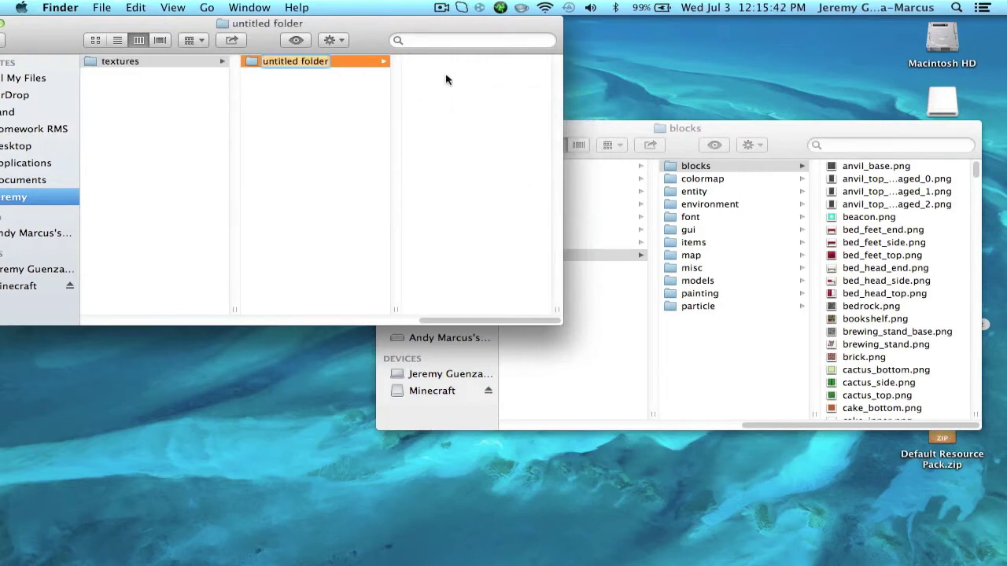
text(bloc)
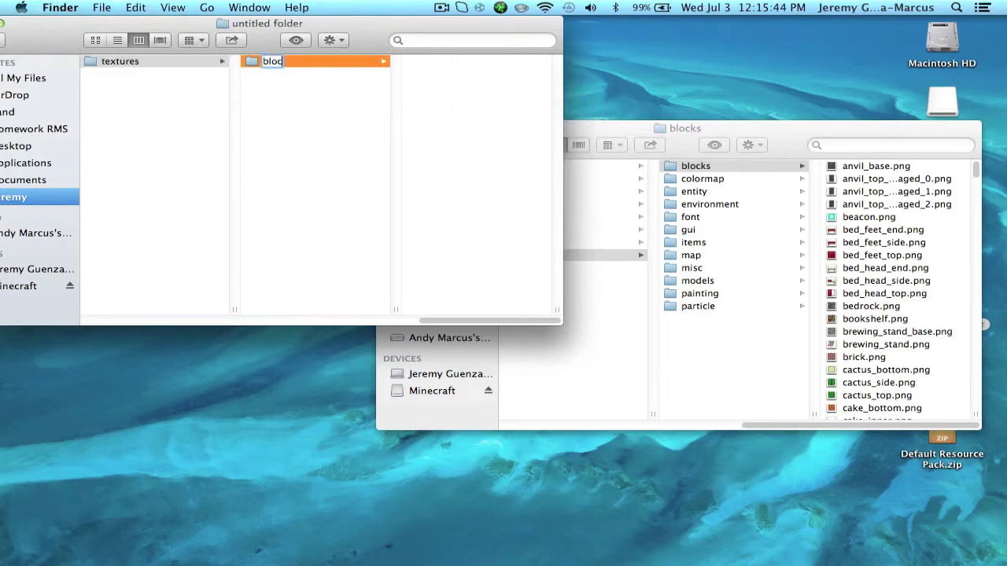
text(ks)
click(325, 132)
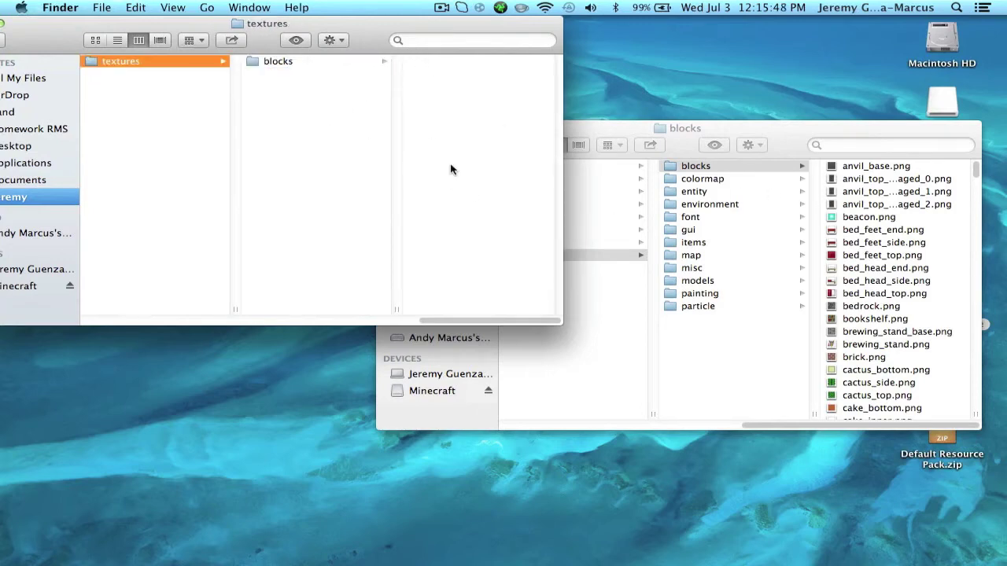
Find and select dirt.png in the default pack's blocks folder.
scroll(877, 382, down, 20)
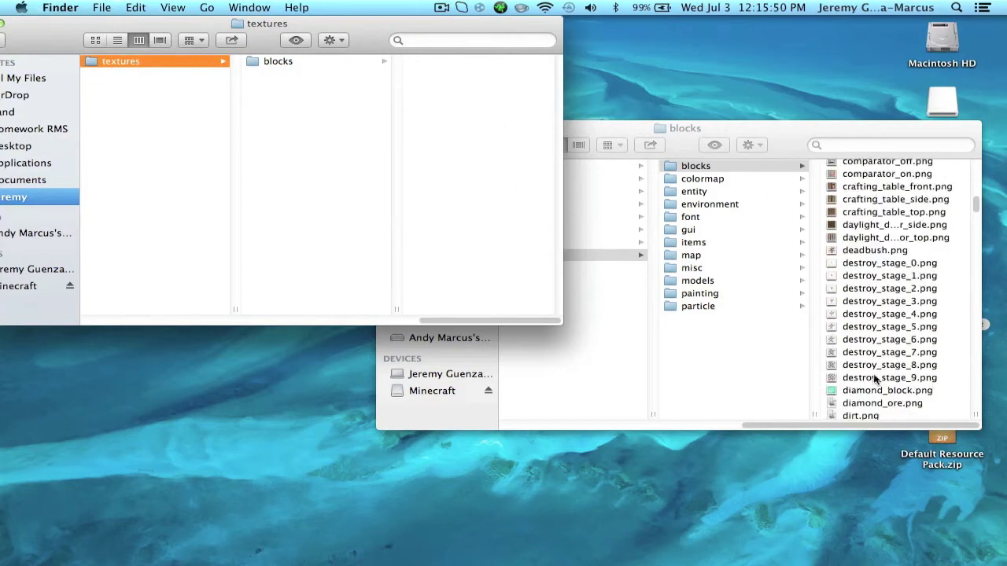
scroll(880, 382, down, 10)
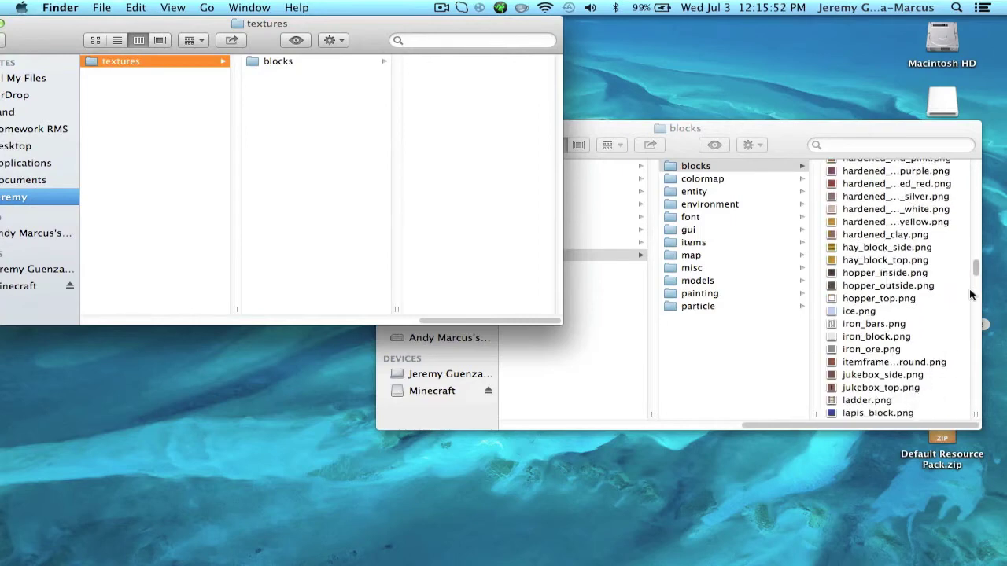
scroll(935, 313, up, 8)
scroll(921, 307, up, 10)
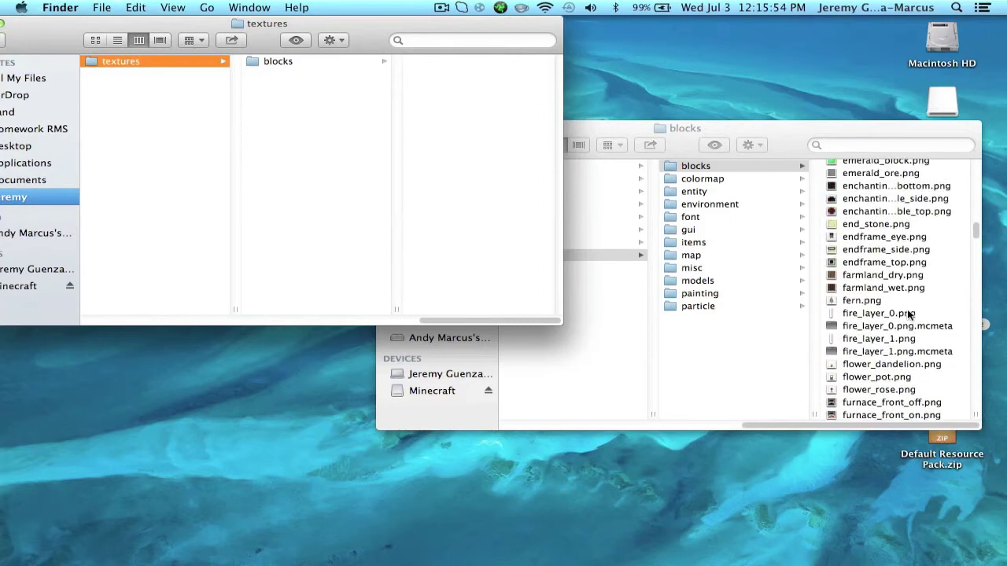
scroll(907, 313, up, 5)
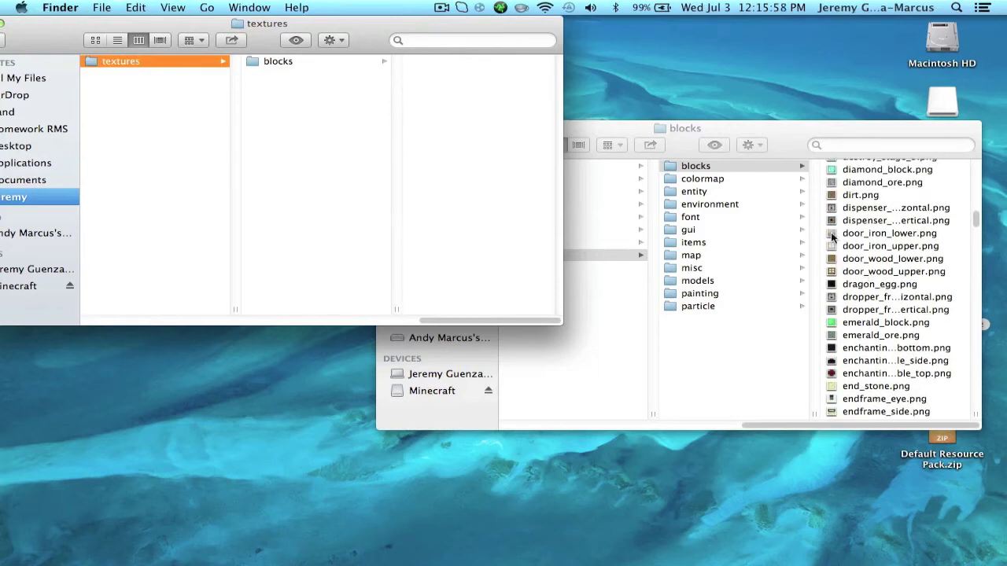
scroll(865, 268, up, 2)
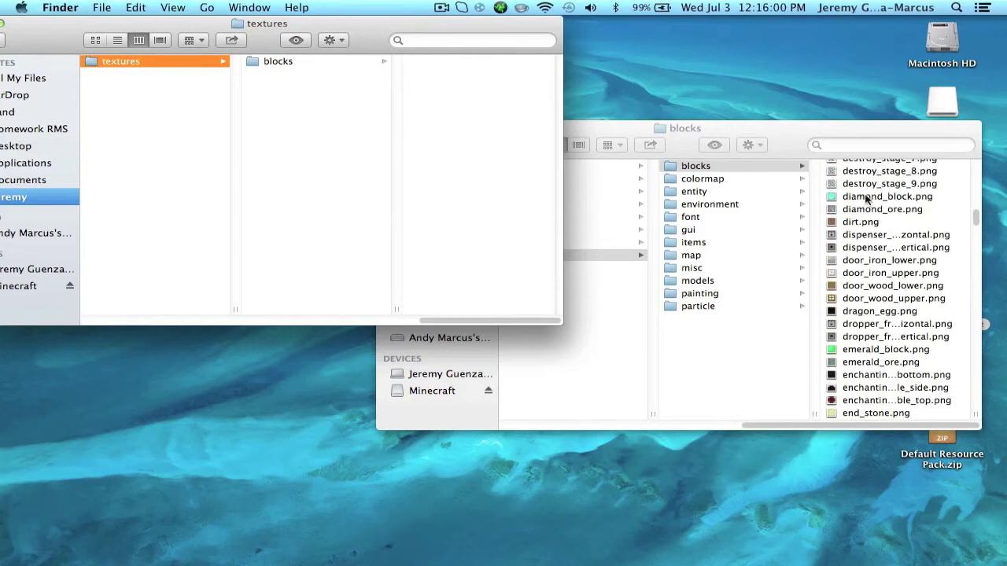
click(866, 199)
click(869, 198)
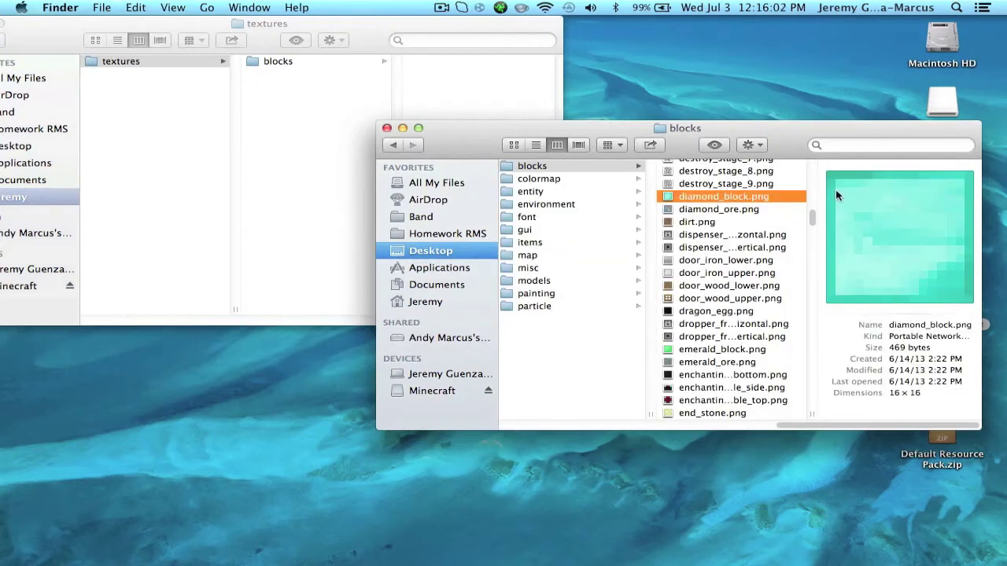
click(697, 222)
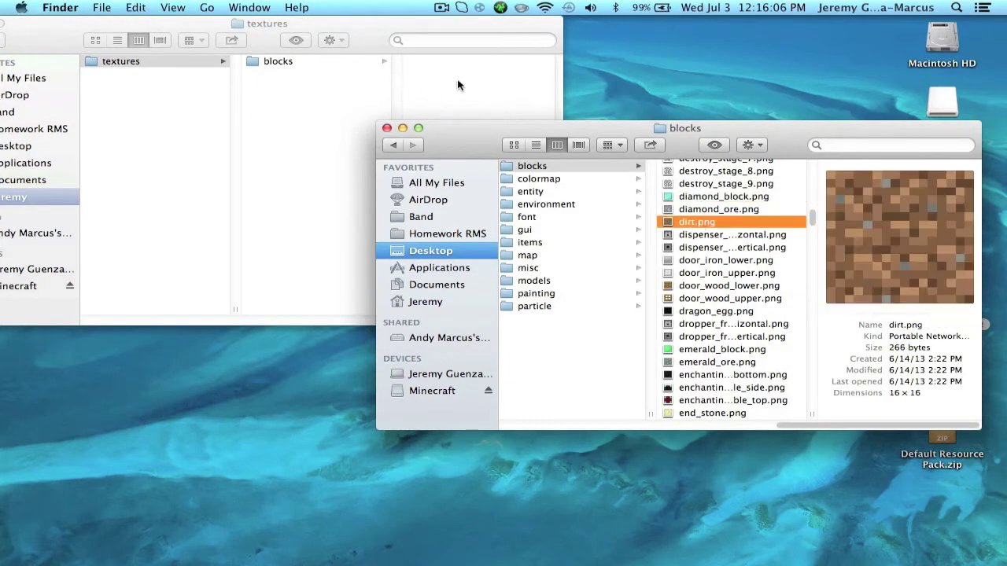
Paste dirt.png into the Muffin Apocolypse textures › blocks folder and select the copy.
click(438, 69)
click(292, 62)
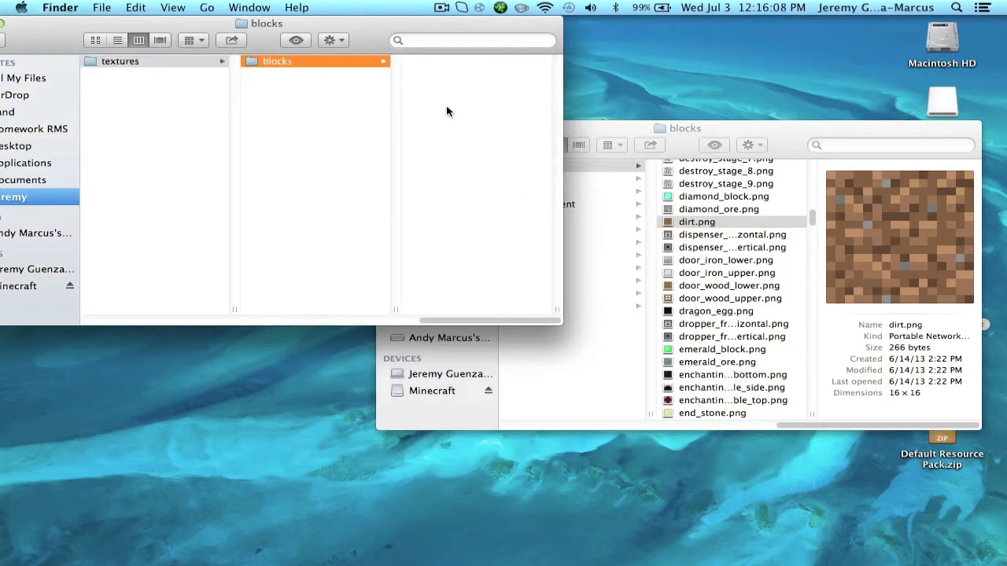
key(super+v)
drag(684, 128, 682, 181)
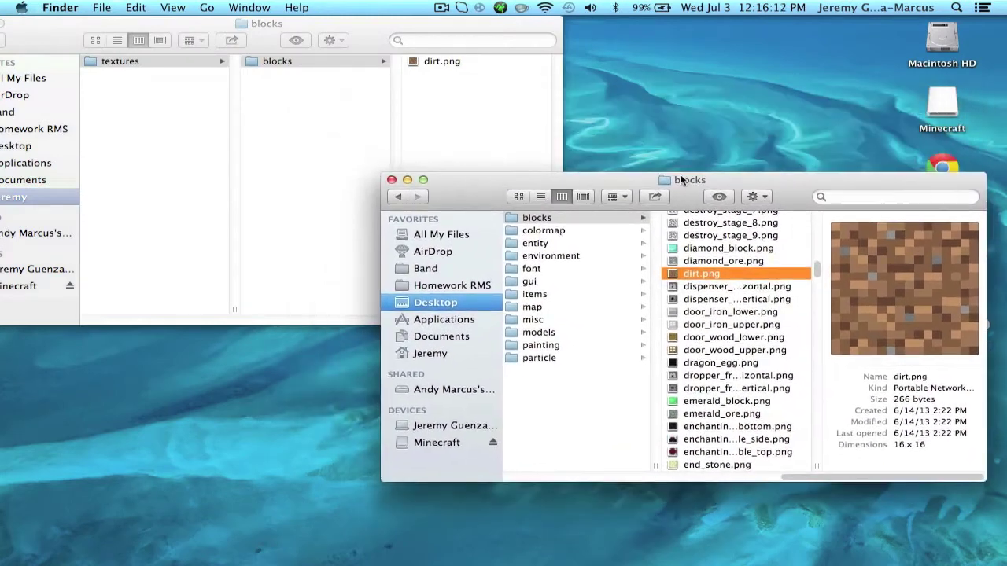
click(440, 65)
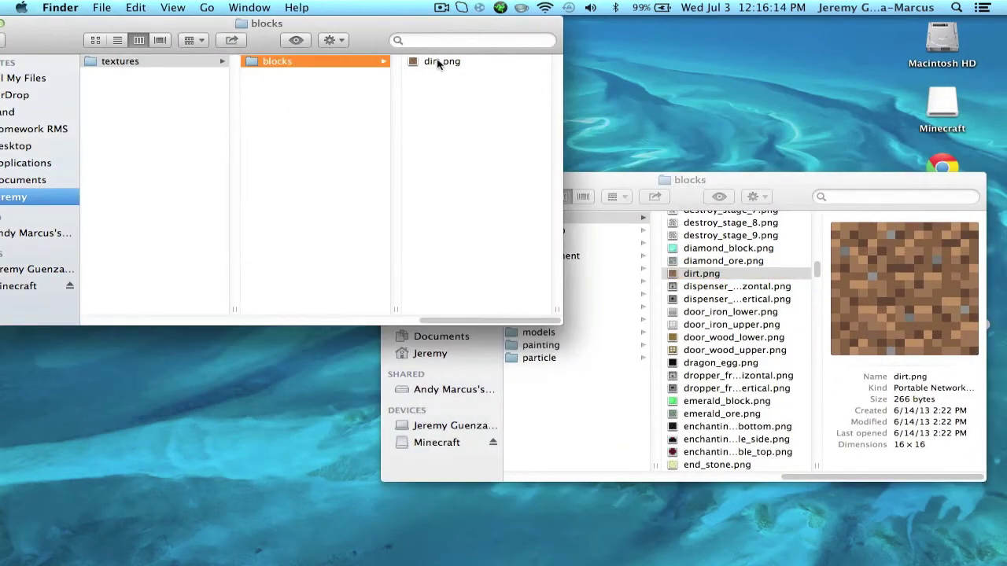
right_click(439, 63)
Open the copied dirt.png with Adobe Photoshop CS3 and enlarge its 16×16 document window.
mouse_move(580, 80)
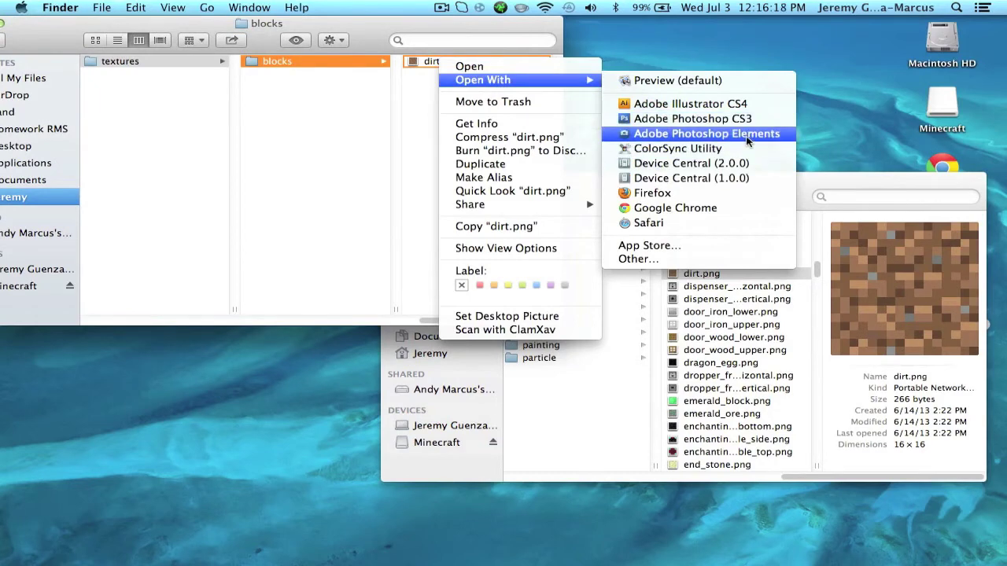
click(724, 118)
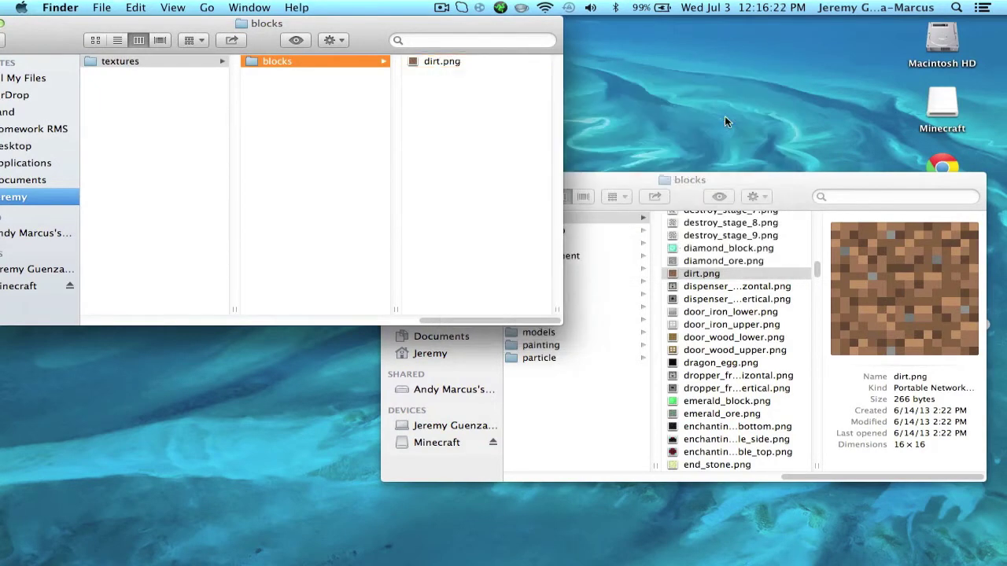
click(682, 164)
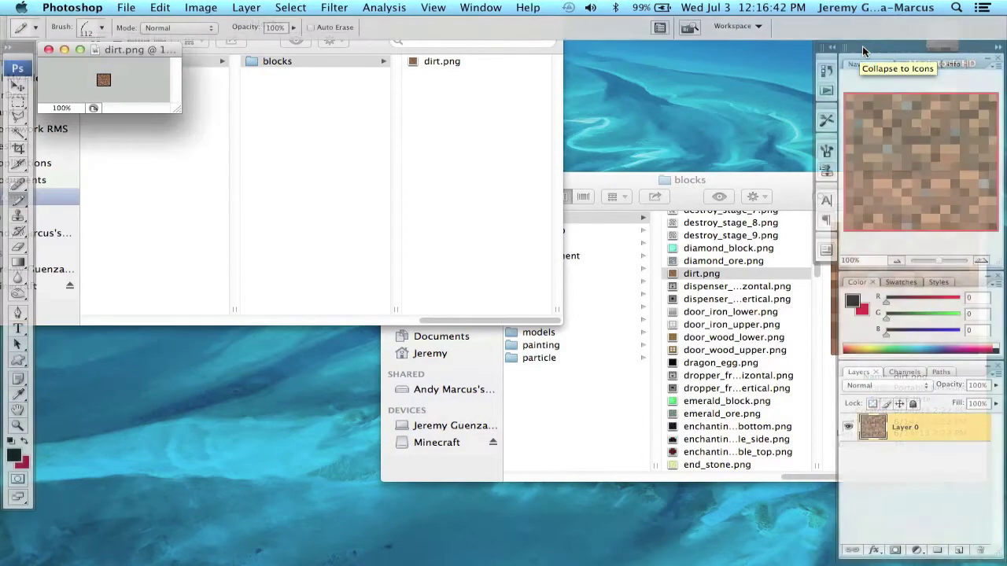
click(233, 186)
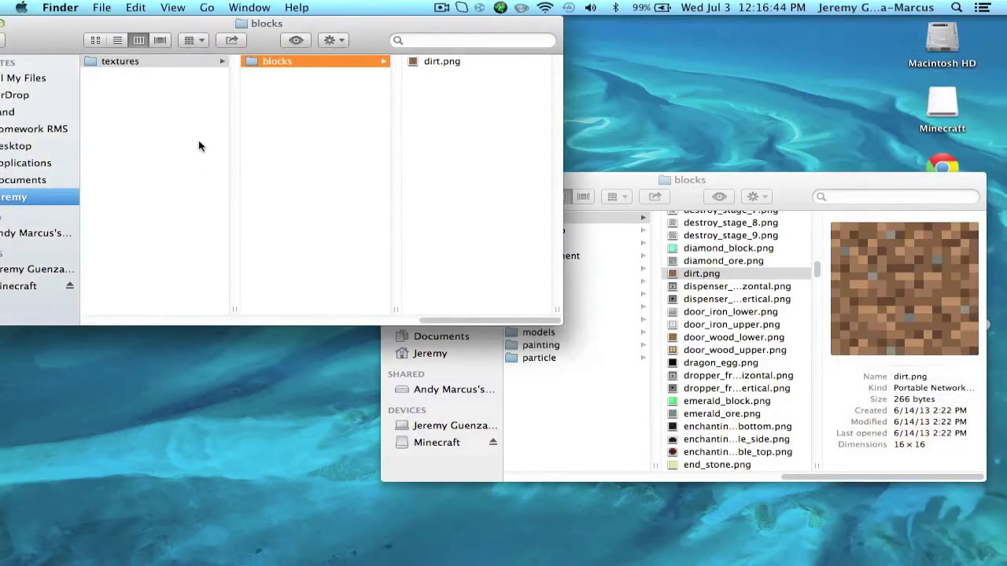
mouse_move(319, 559)
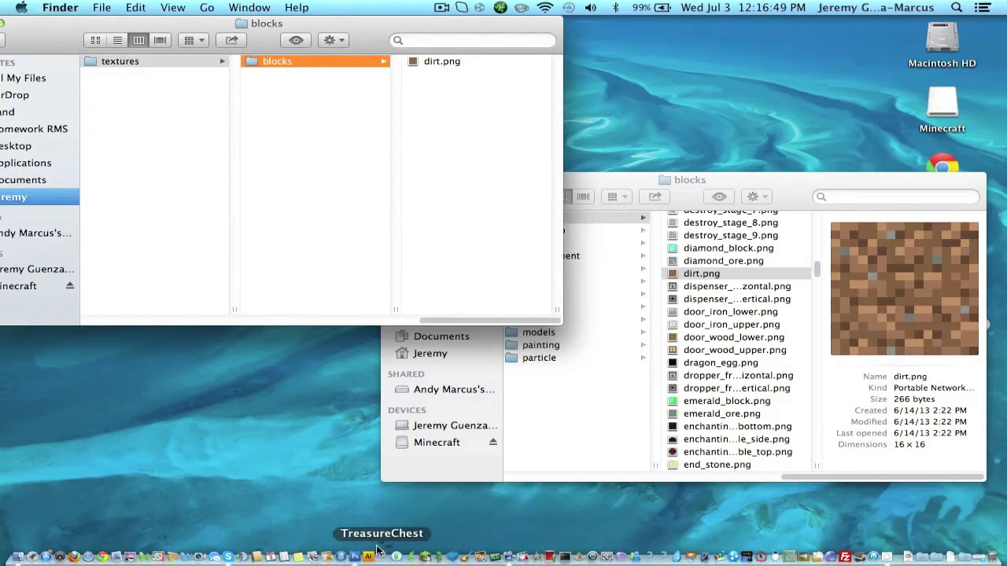
click(356, 558)
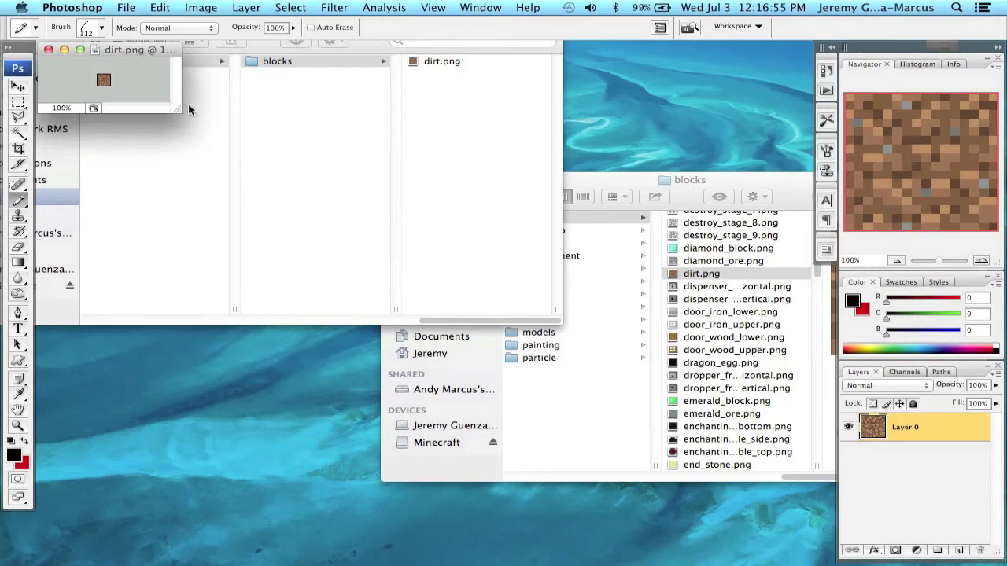
mouse_move(177, 112)
mouse_down()
mouse_move(564, 415)
mouse_move(675, 486)
mouse_up()
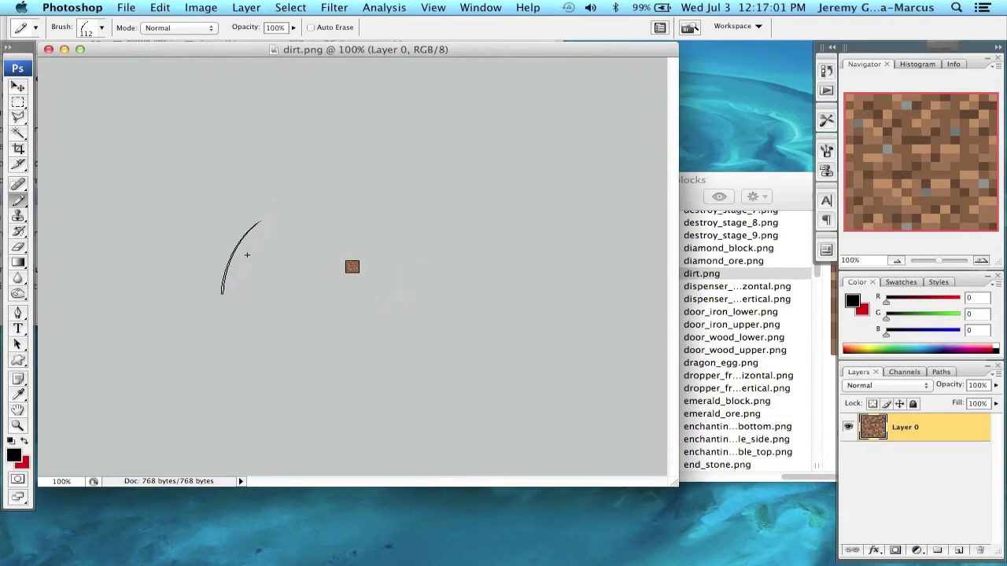
Paint over the 16×16 dirt texture with the red pencil, turning it mostly red.
click(376, 254)
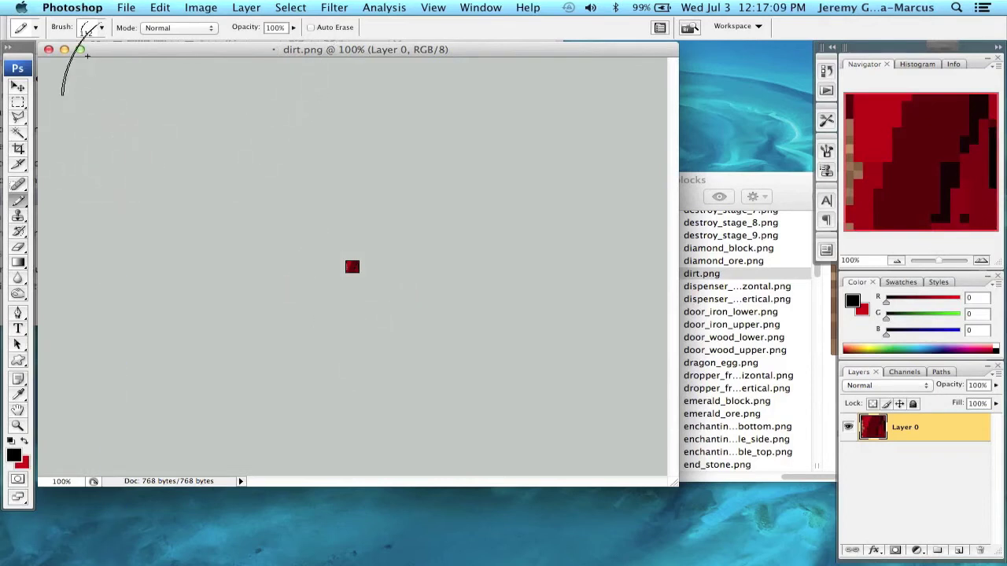
Export via Save for Web & Devices as PNG-24 dirt.png, replacing the original file.
click(125, 7)
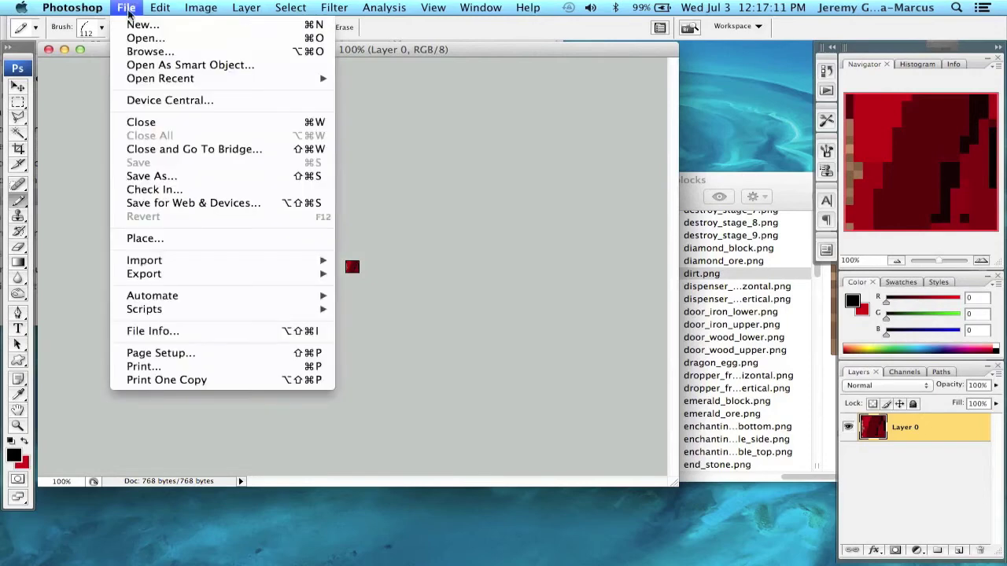
click(225, 203)
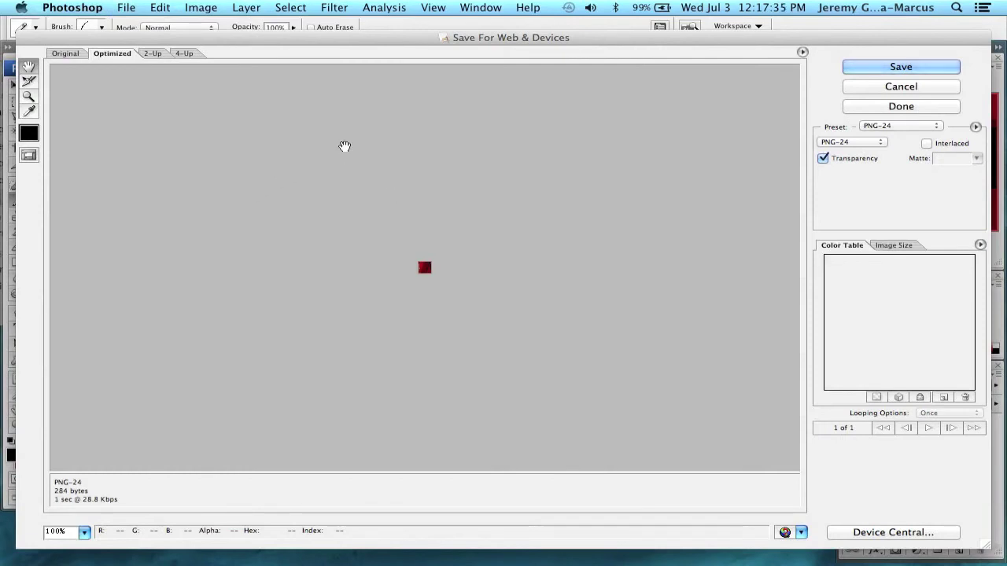
click(927, 66)
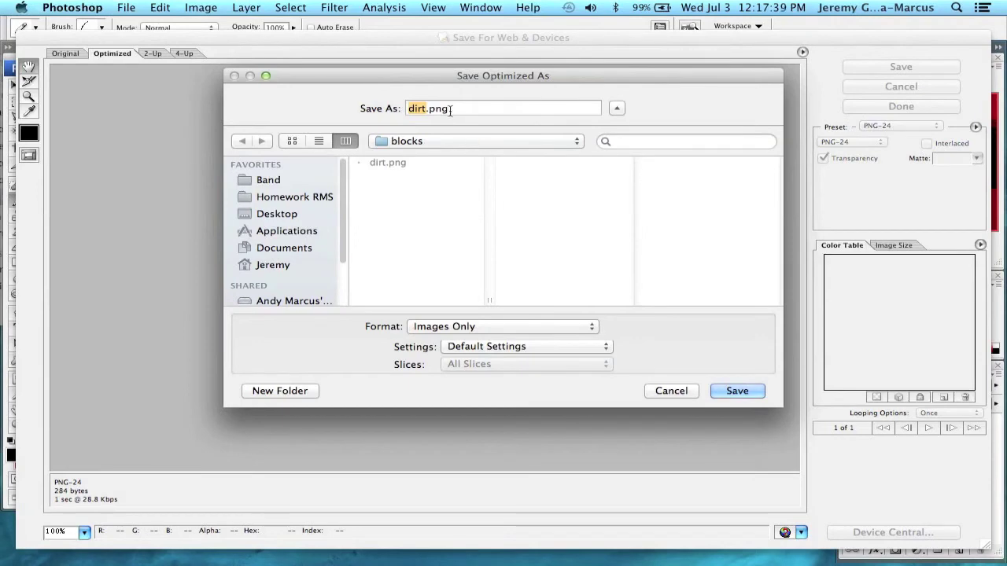
click(738, 391)
click(726, 182)
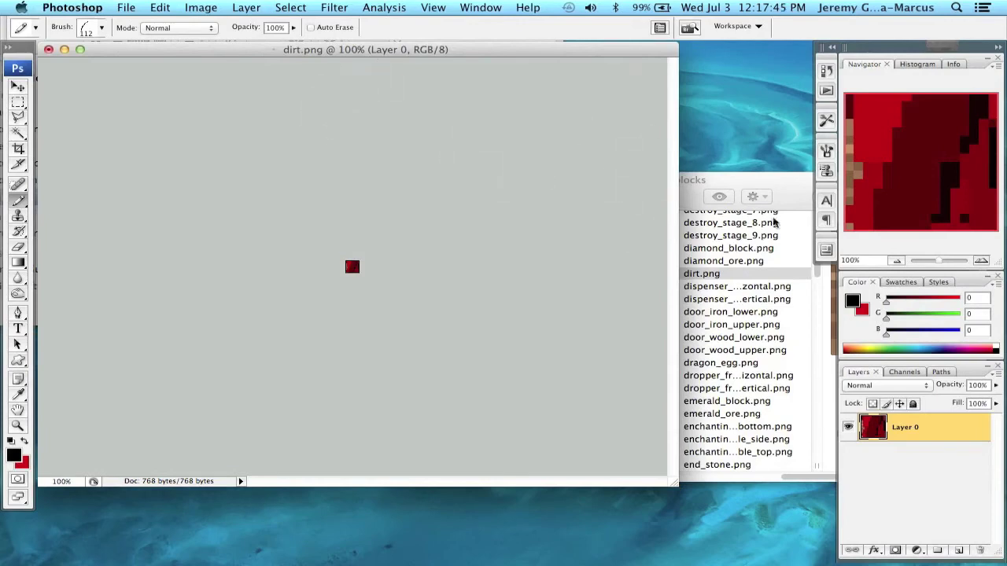
mouse_move(777, 181)
mouse_down()
mouse_move(783, 144)
mouse_move(693, 116)
mouse_move(786, 191)
mouse_up()
click(393, 187)
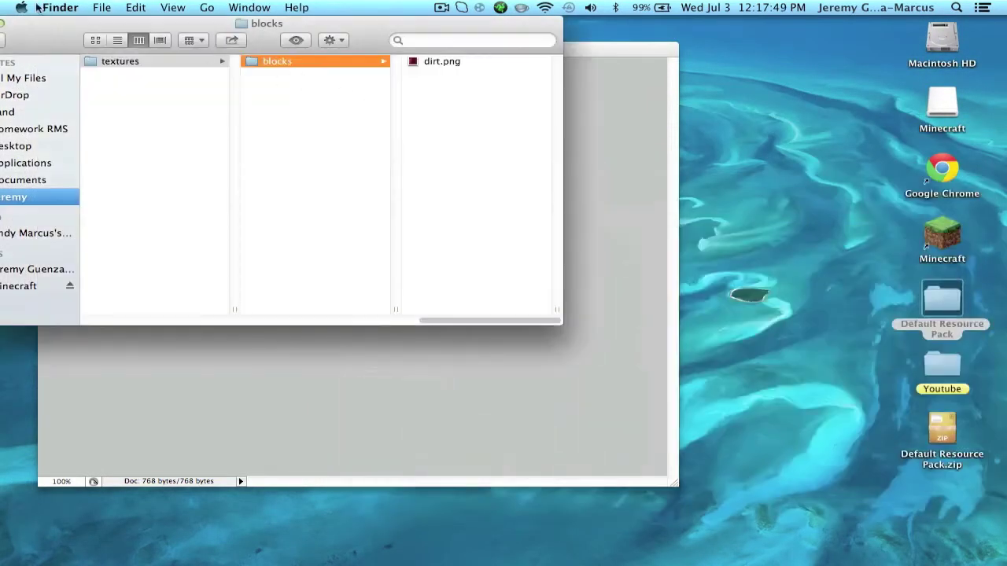
Check that dirt.png previews red in Finder, then launch Minecraft Launcher 1.0.8 from the desktop.
drag(39, 42, 209, 64)
click(605, 85)
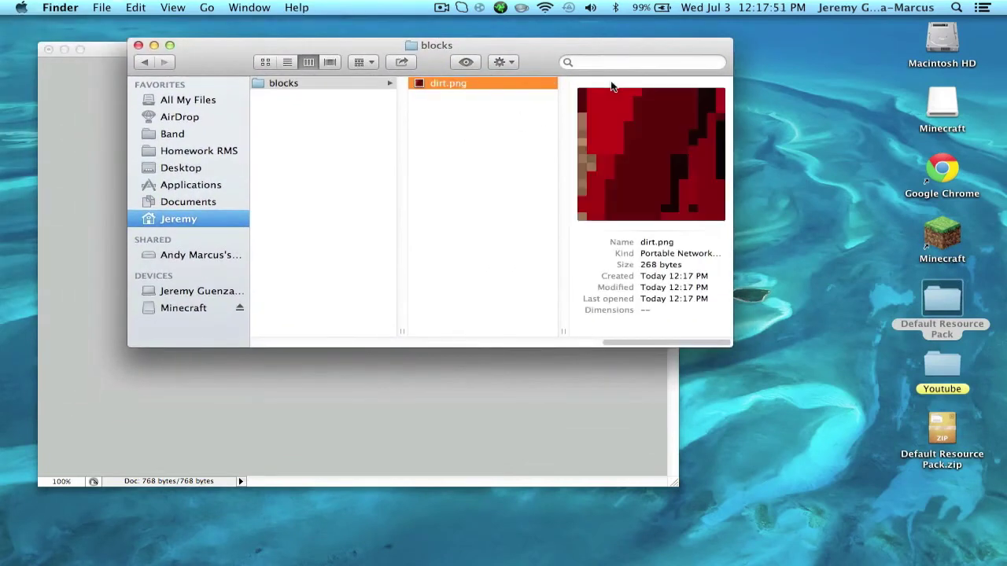
drag(215, 70, 247, 65)
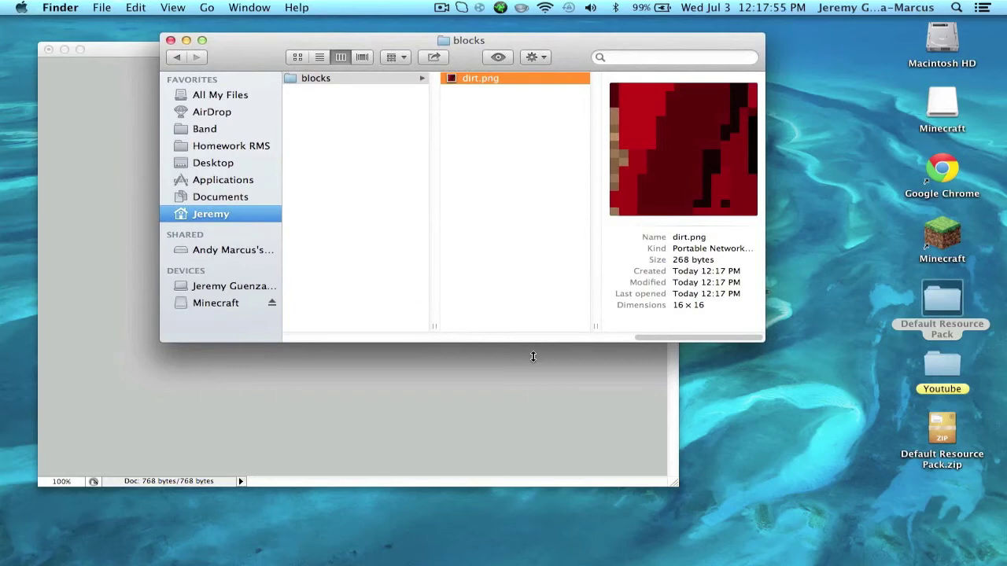
drag(664, 337, 454, 283)
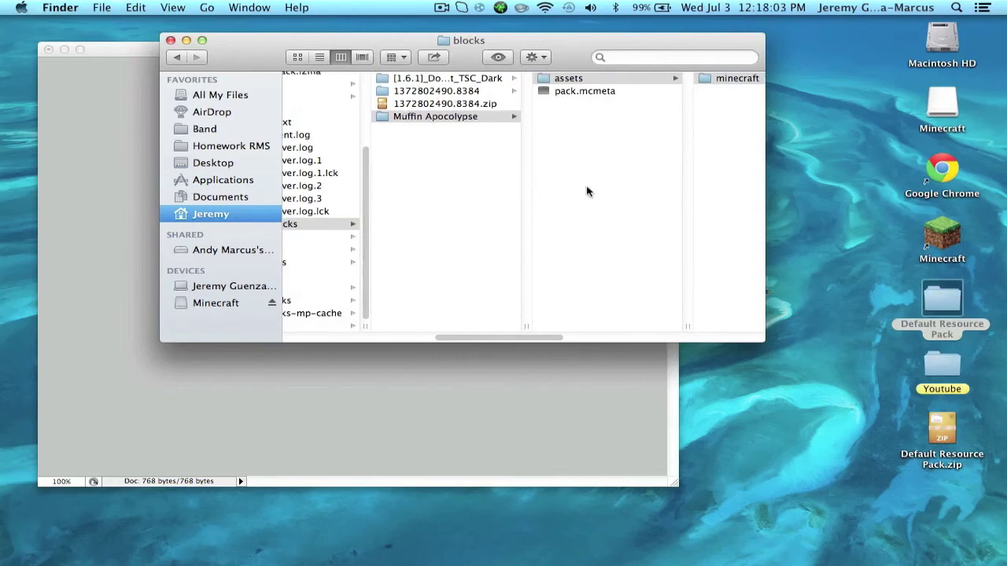
click(948, 236)
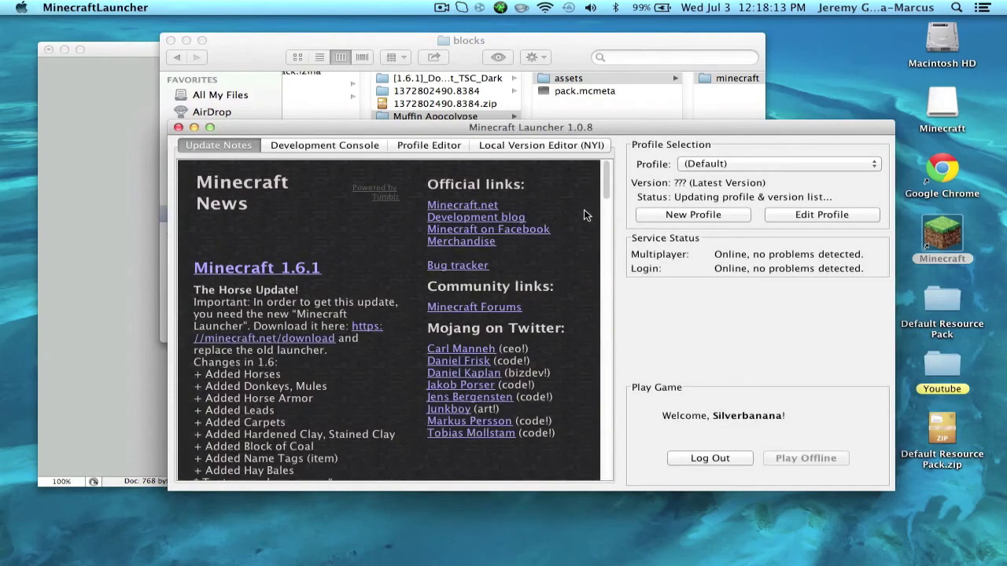
Launch Minecraft 1.6.1 from the launcher and open the Singleplayer world list.
click(796, 460)
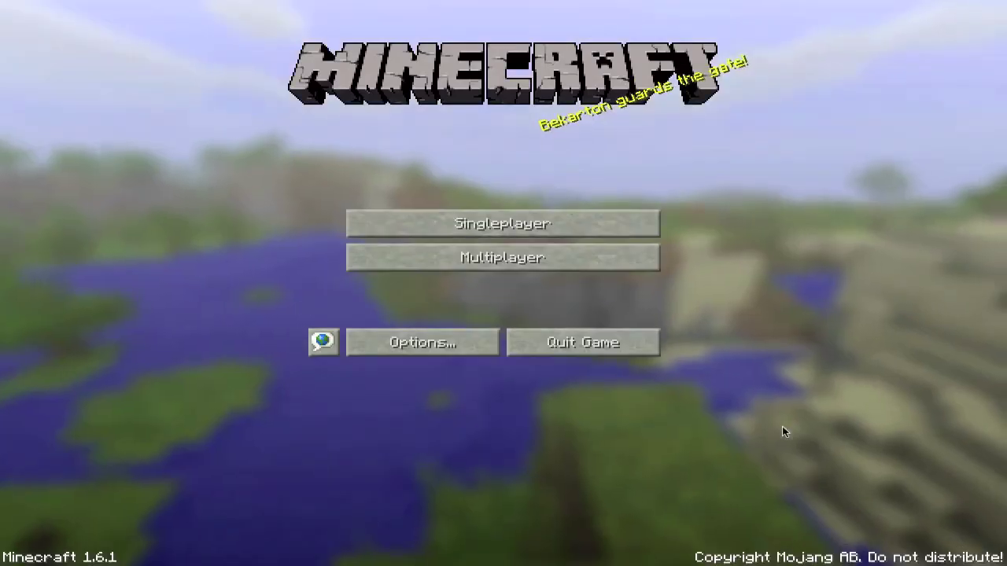
click(545, 224)
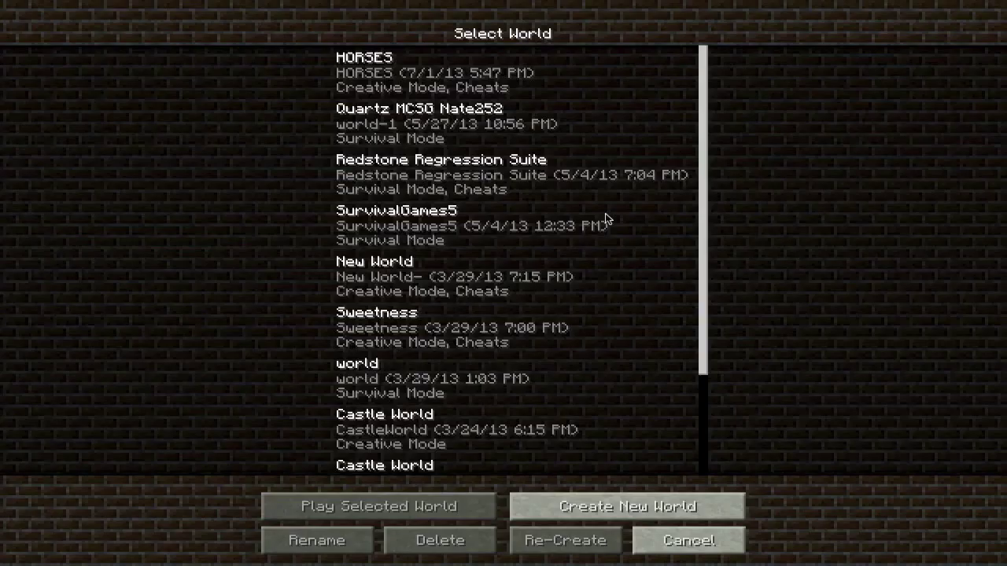
Load the HORSES world and pause it to show the Game menu.
double_click(433, 72)
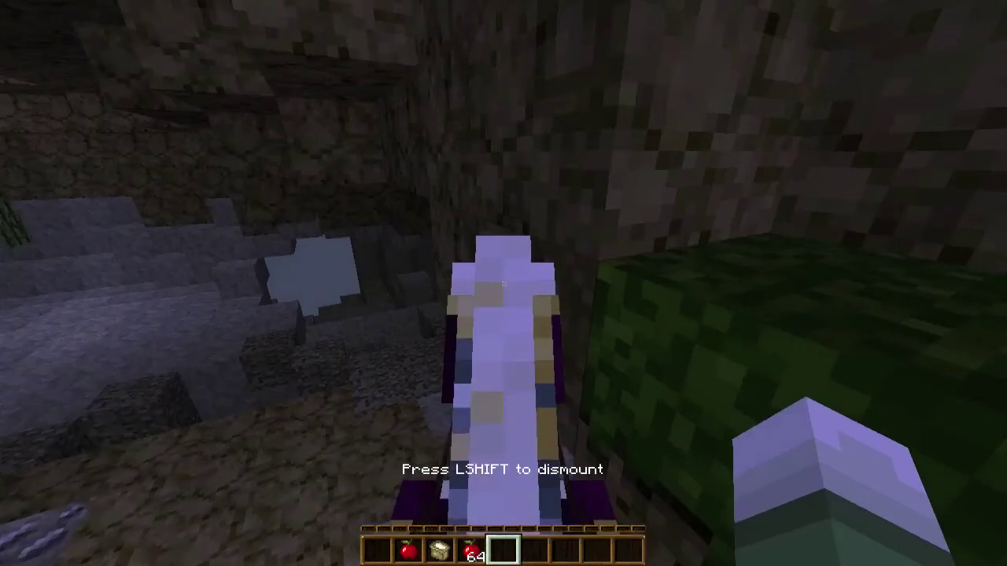
key(Escape)
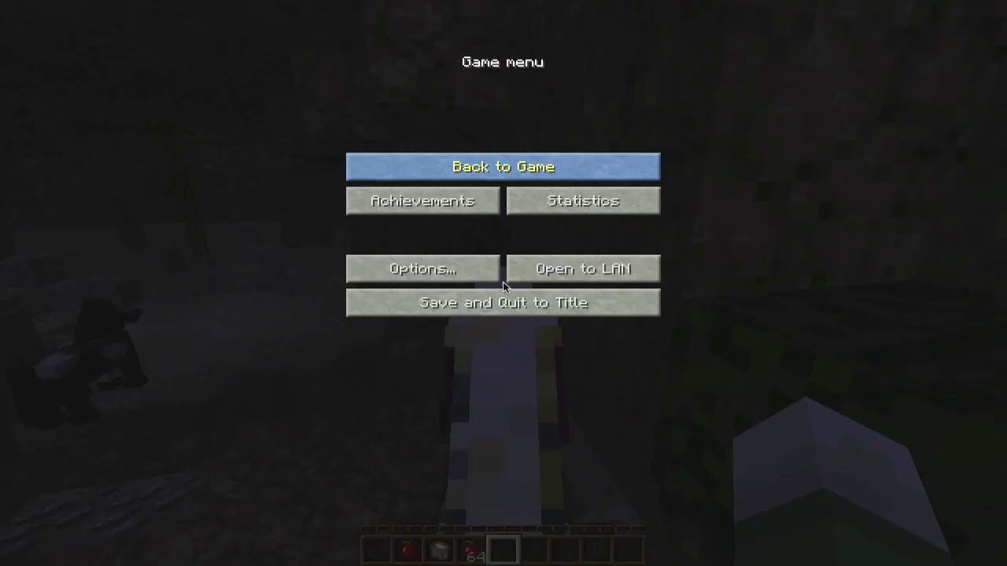
Select the Muffin Apocolypse resource pack in Options and return to the world.
click(439, 268)
click(437, 297)
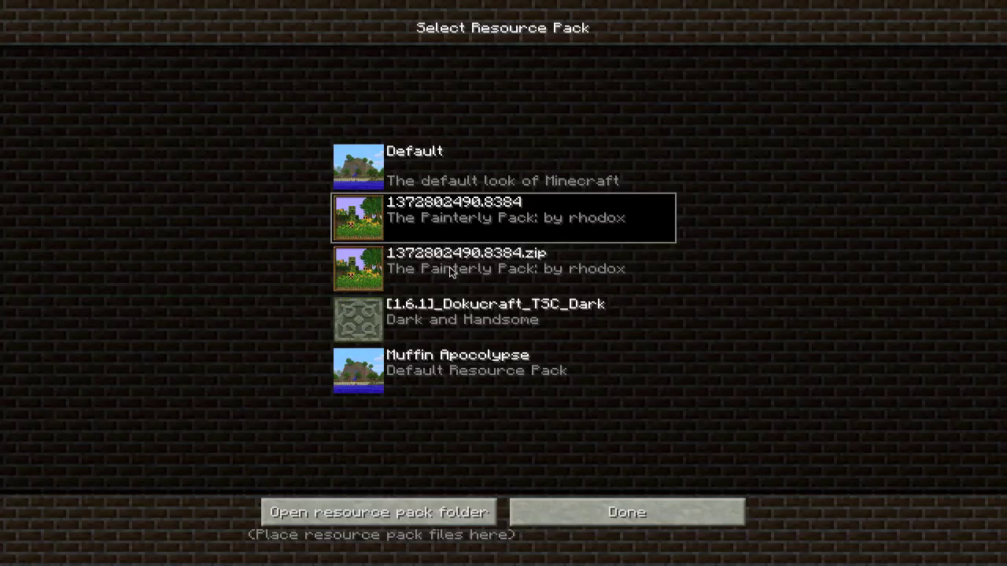
click(450, 361)
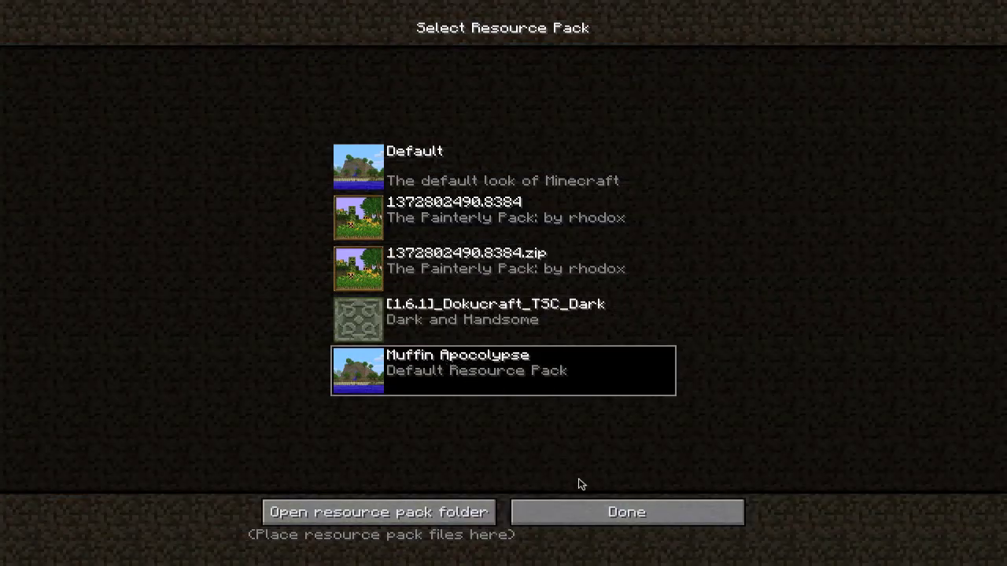
click(598, 512)
click(499, 351)
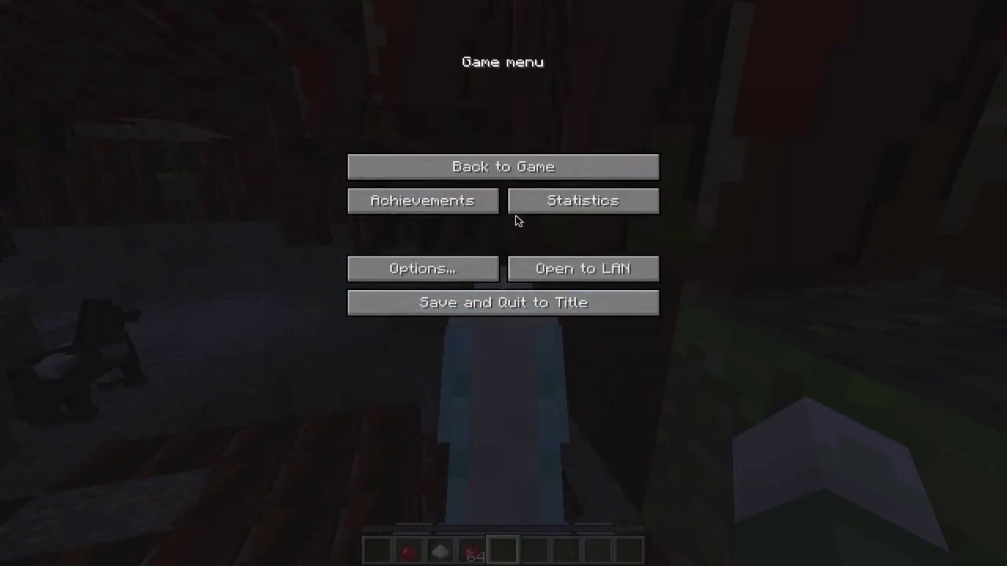
click(520, 175)
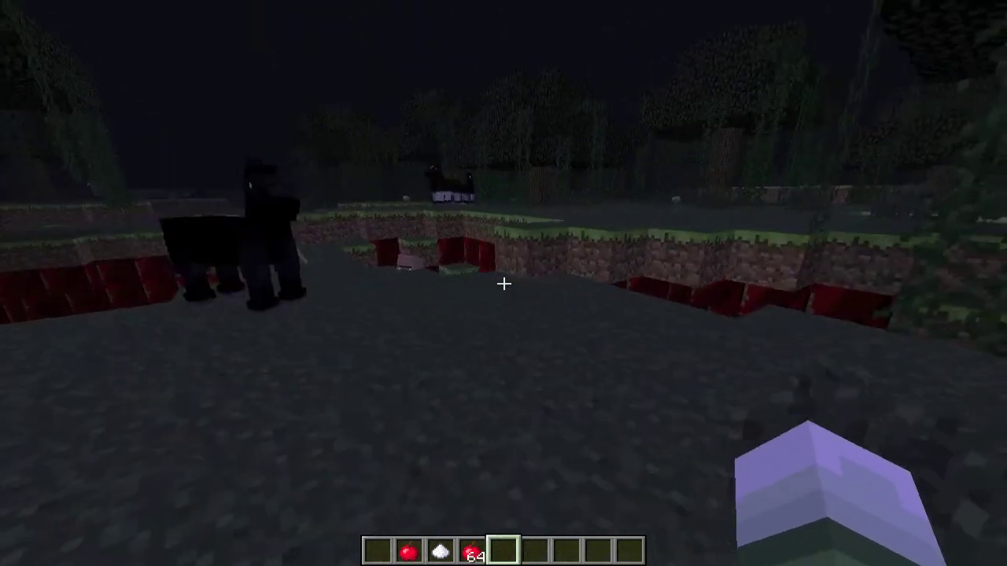
Pause the game and save and quit the world to the title screen.
key(Escape)
click(500, 302)
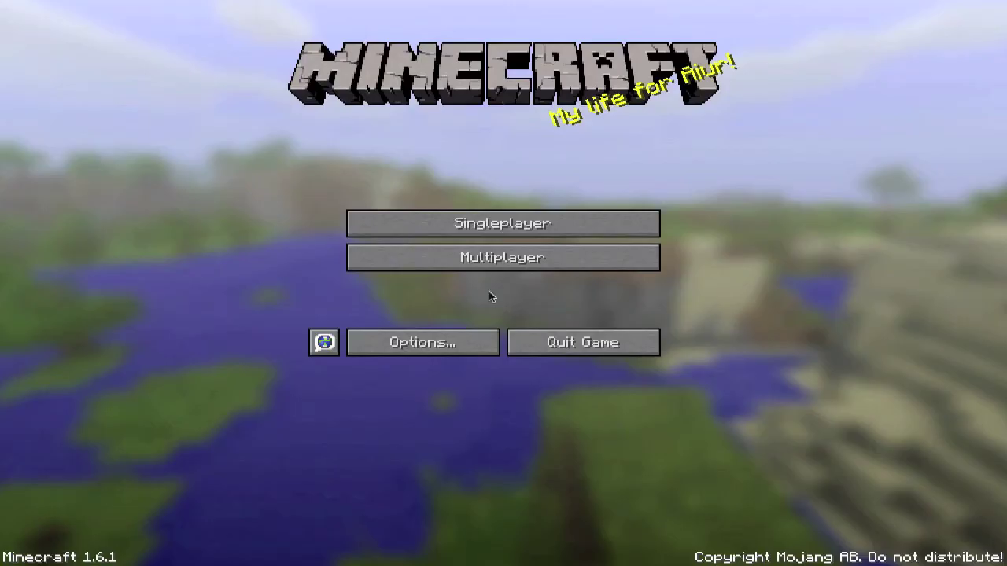